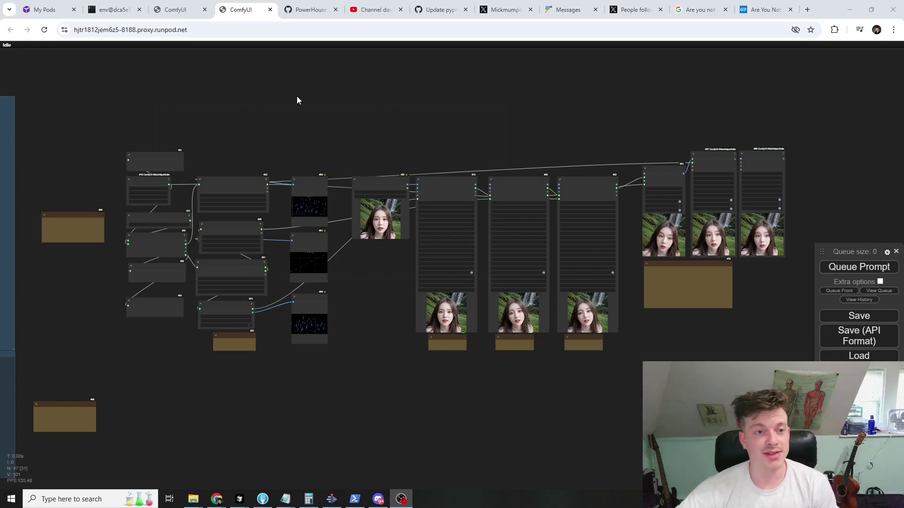
# Step: Look at the AdvancedLivePortrait repository page, then return to the ComfyUI workflow
pyautogui.click(309, 9)
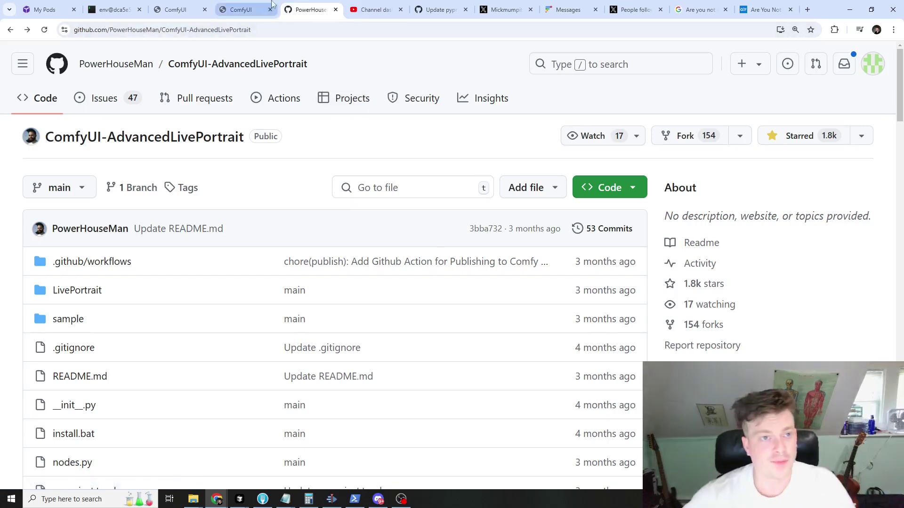
pyautogui.moveTo(244, 14)
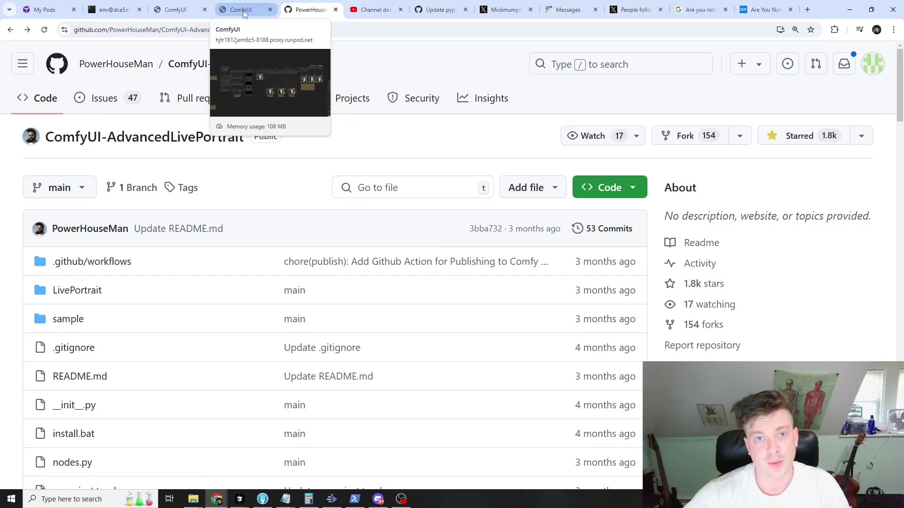
pyautogui.click(243, 11)
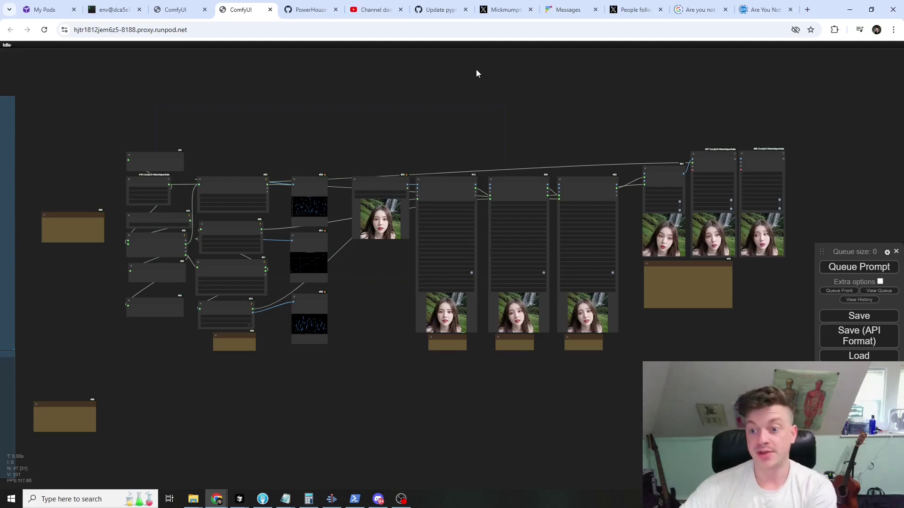
# Step: Zoom in and shift nodes #63, #58 and #21 slightly to the right
pyautogui.scroll(8, 318, 105)
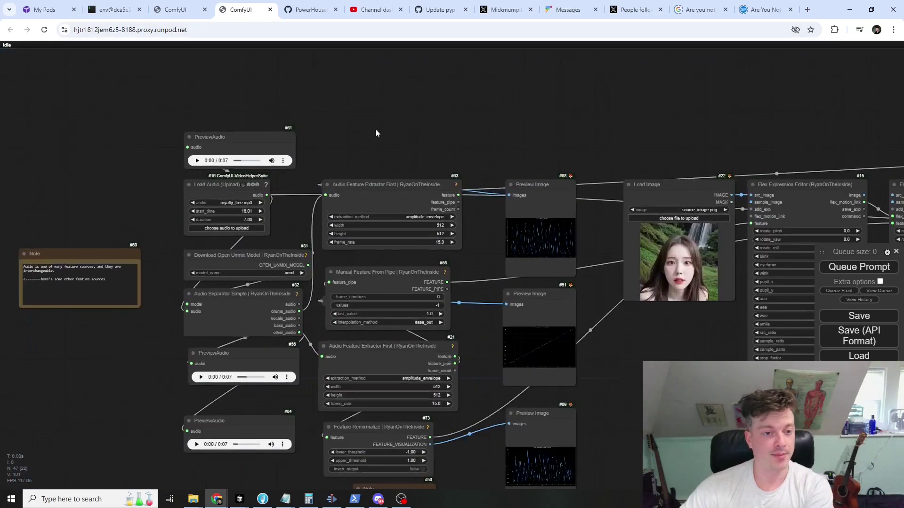
pyautogui.scroll(1, 375, 133)
pyautogui.moveTo(376, 133); pyautogui.dragTo(400, 41)
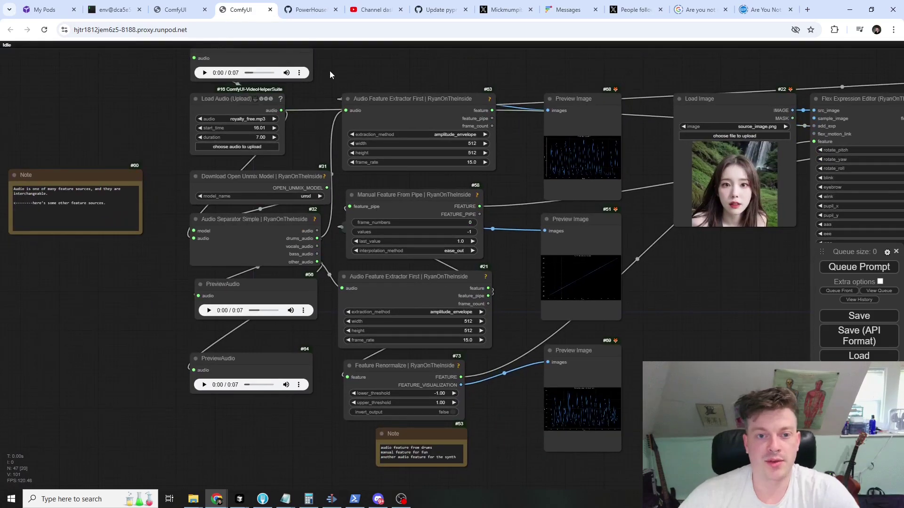
pyautogui.moveTo(407, 106); pyautogui.dragTo(412, 106)
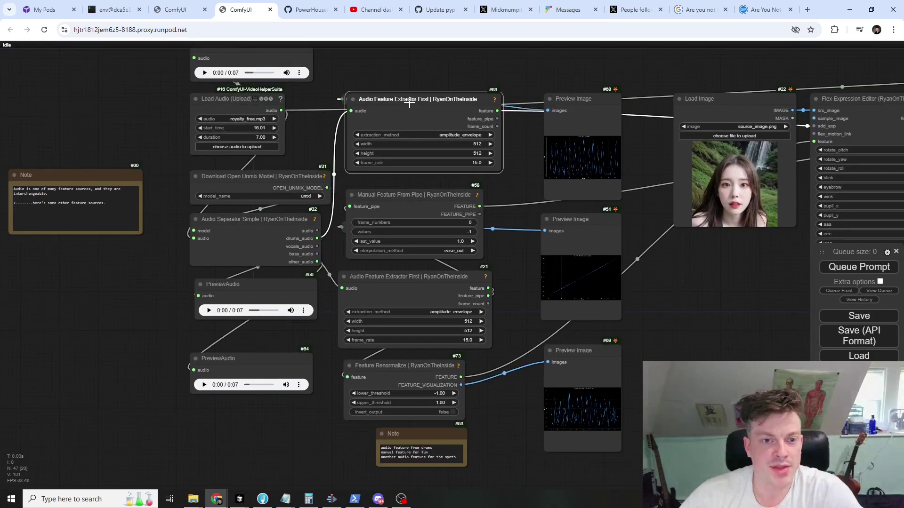
pyautogui.click(399, 199)
pyautogui.moveTo(399, 199); pyautogui.dragTo(405, 193)
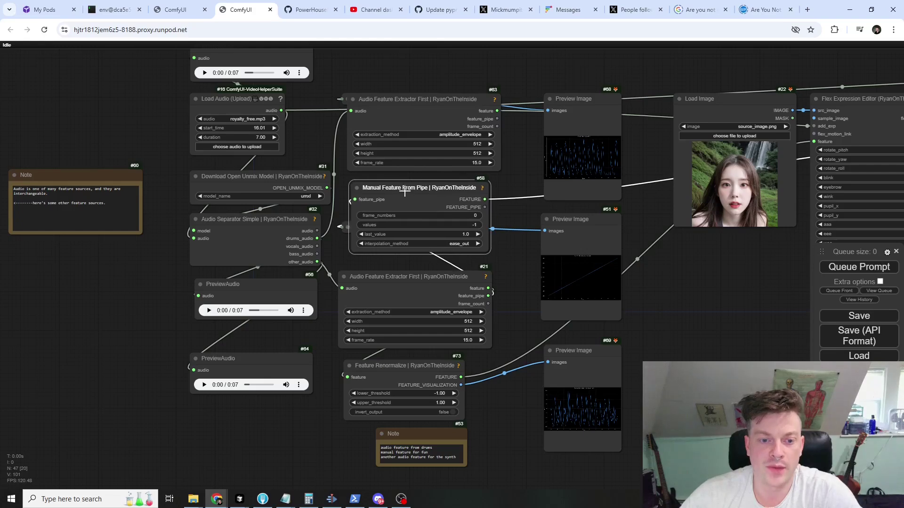
pyautogui.moveTo(387, 277)
pyautogui.mouseDown()
pyautogui.moveTo(401, 278)
pyautogui.moveTo(402, 269)
pyautogui.mouseUp()
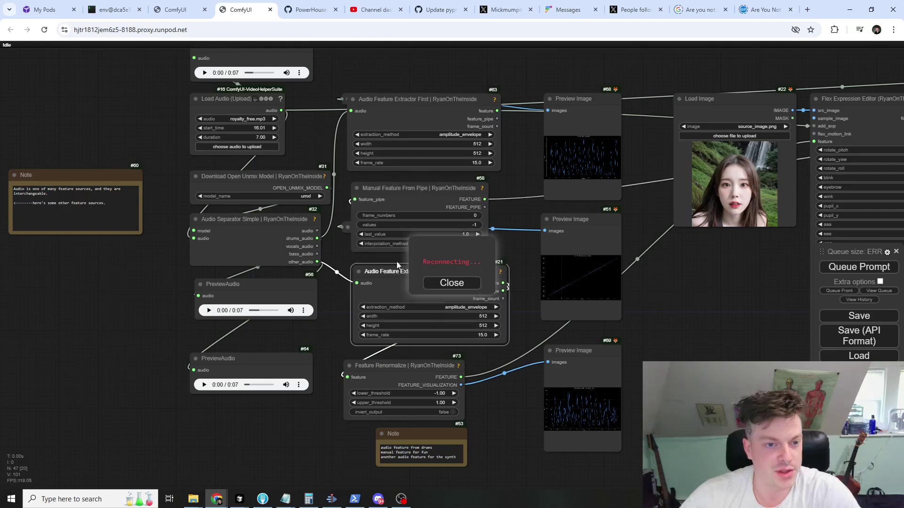
# Step: Zoom out and pan left until the large purple group appears beside the workflow
pyautogui.scroll(-2, 426, 99)
pyautogui.moveTo(425, 71); pyautogui.dragTo(422, 93)
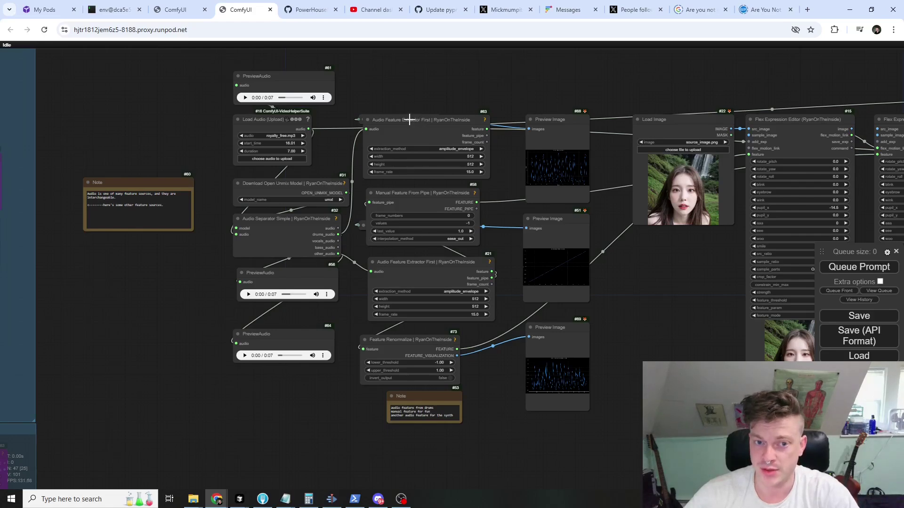
pyautogui.scroll(-8, 409, 99)
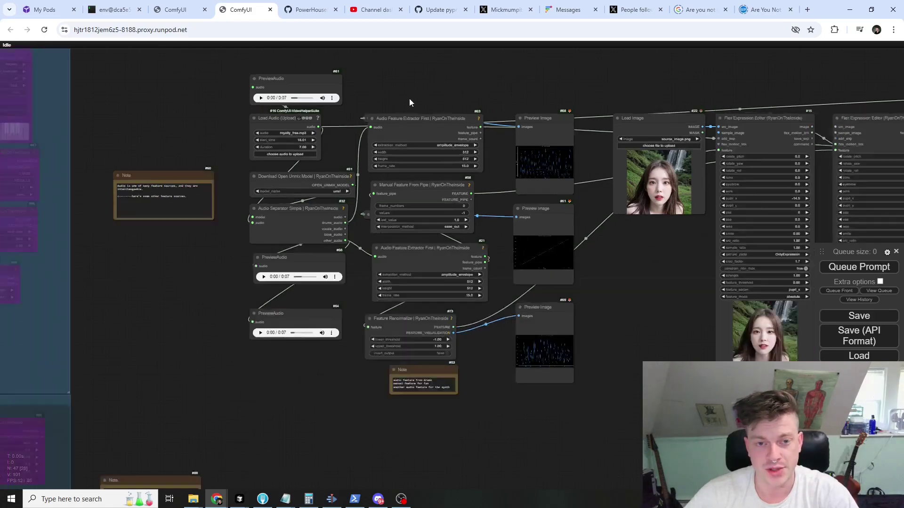
pyautogui.moveTo(414, 84); pyautogui.dragTo(556, 149)
pyautogui.moveTo(408, 148); pyautogui.dragTo(563, 177)
pyautogui.scroll(5, 466, 175)
pyautogui.scroll(3, 557, 199)
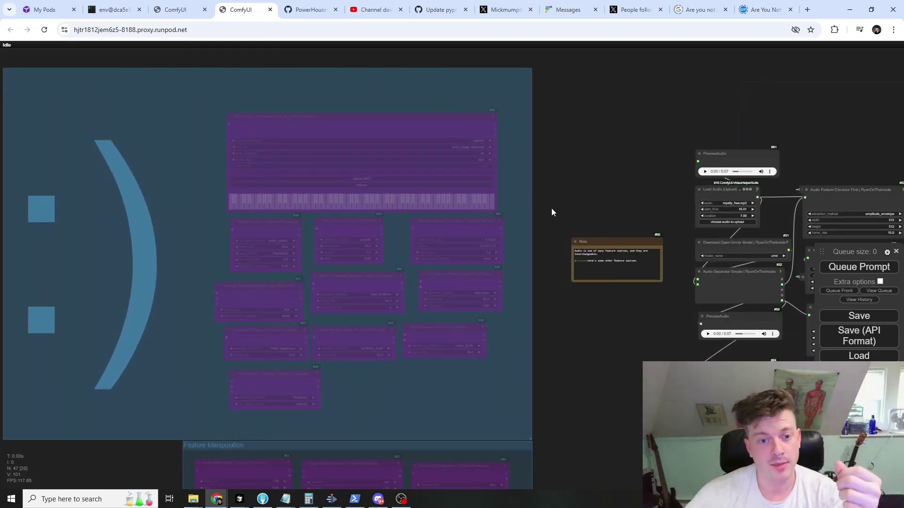
pyautogui.moveTo(551, 208); pyautogui.dragTo(580, 200)
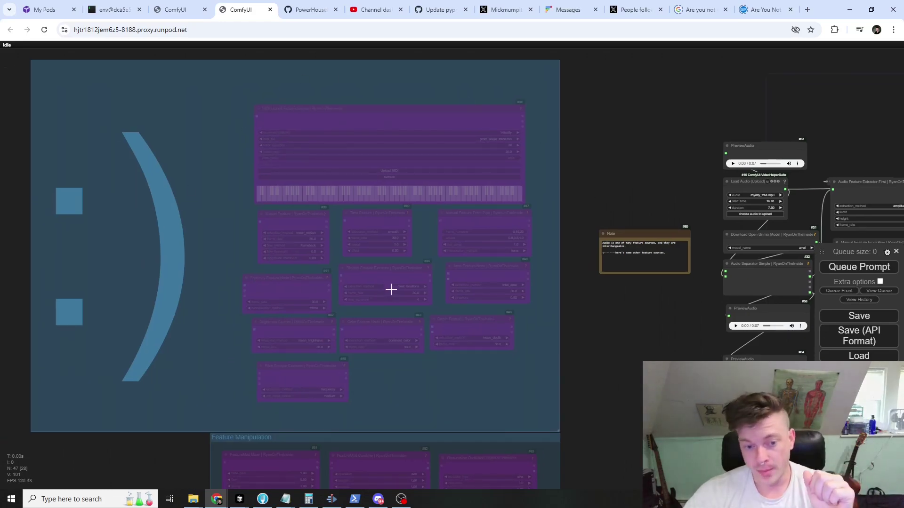
pyautogui.moveTo(610, 176); pyautogui.dragTo(538, 169)
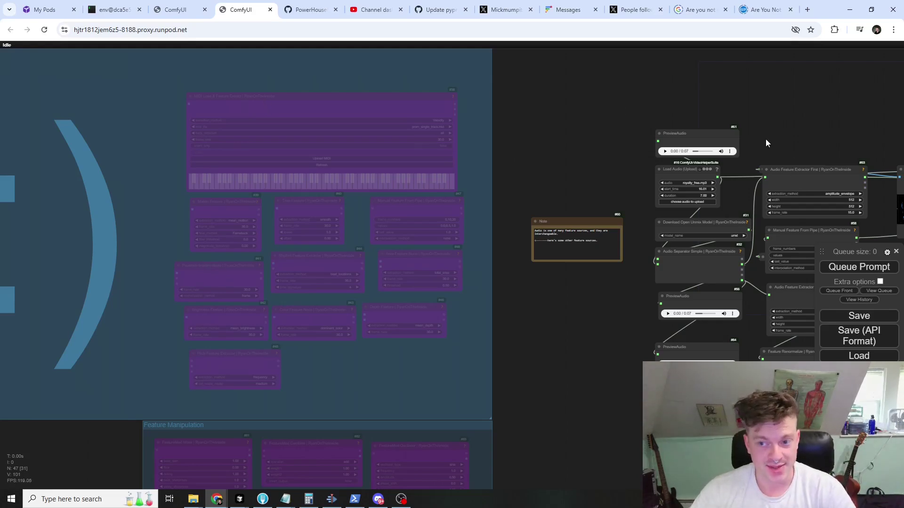
pyautogui.scroll(-5, 516, 273)
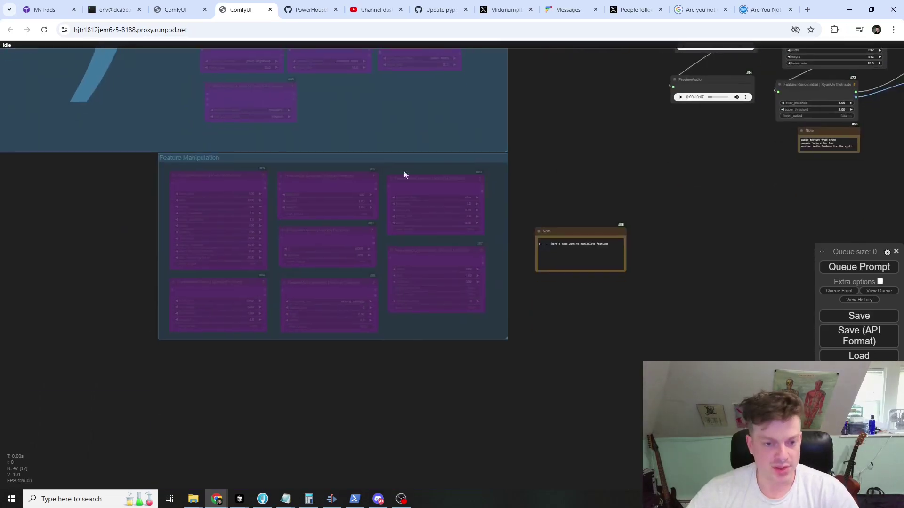
pyautogui.scroll(-3, 631, 165)
pyautogui.moveTo(632, 165); pyautogui.dragTo(469, 335)
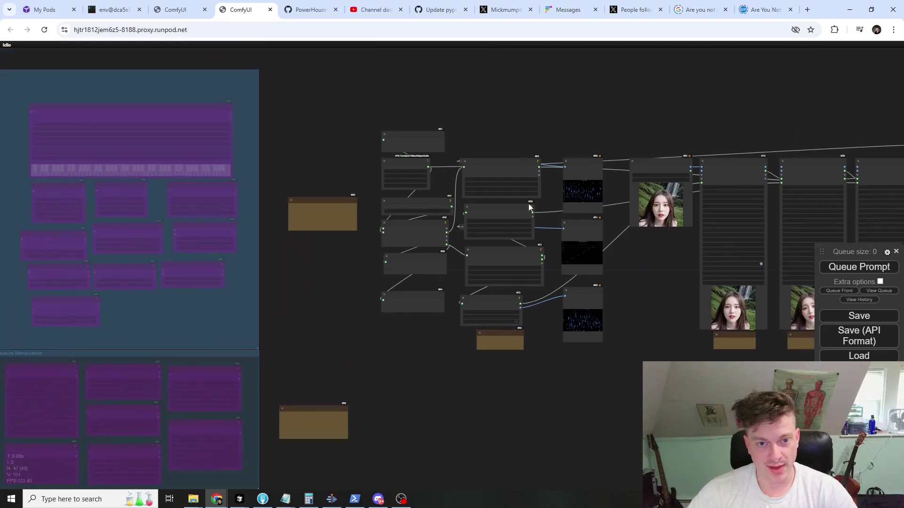
pyautogui.scroll(6, 492, 143)
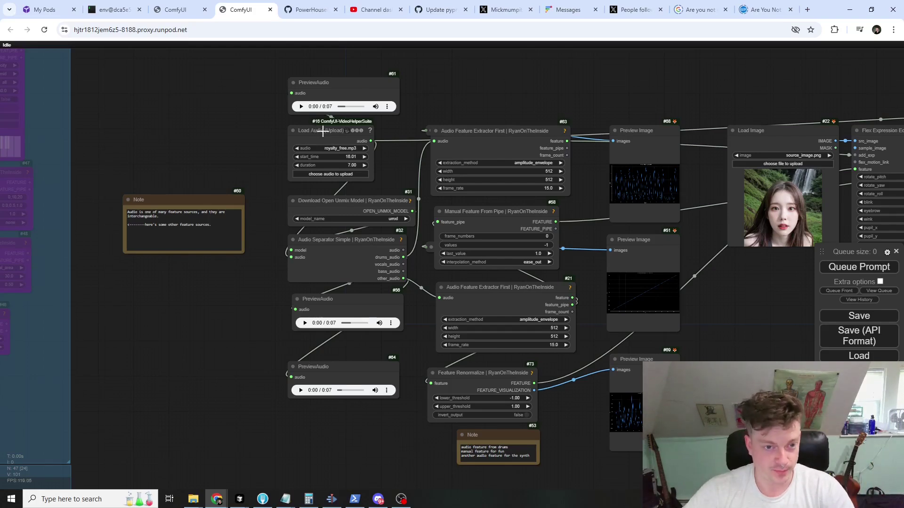
# Step: Nudge the Load Audio node down and the Audio Separator Simple node left
pyautogui.moveTo(323, 132); pyautogui.dragTo(325, 138)
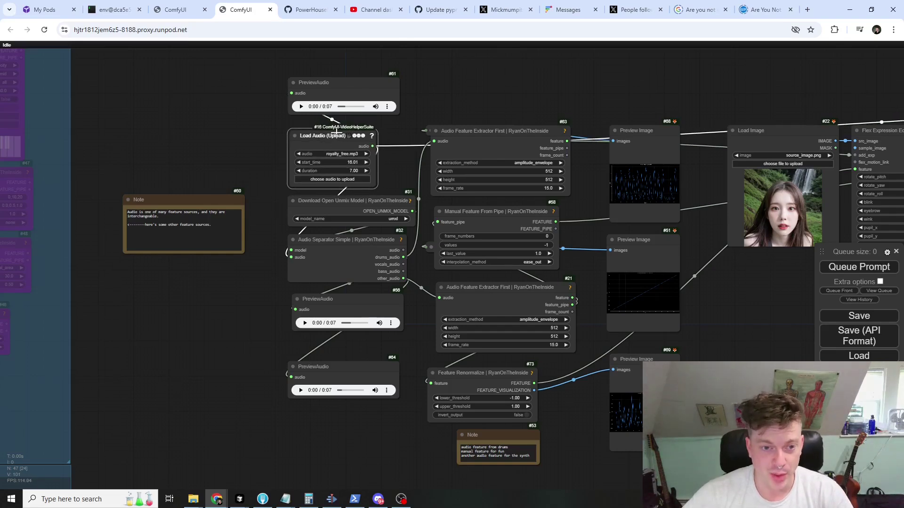
pyautogui.moveTo(414, 173); pyautogui.dragTo(412, 139)
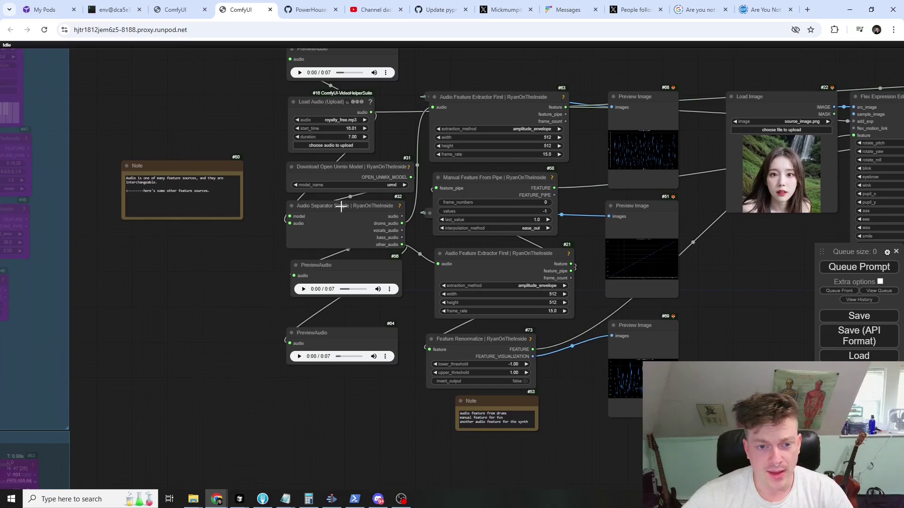
pyautogui.moveTo(341, 207); pyautogui.dragTo(336, 209)
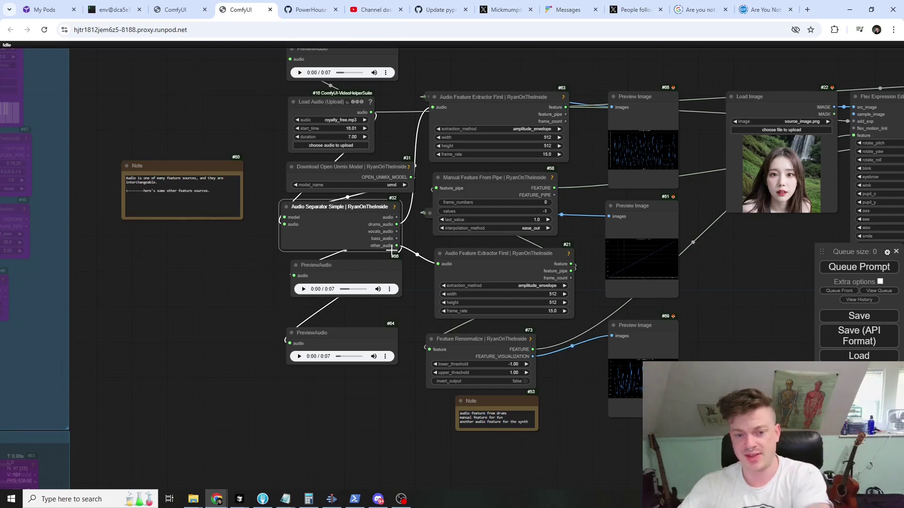
# Step: Play both separated stems in PreviewAudio #56 and #64, then pause #64
pyautogui.click(304, 289)
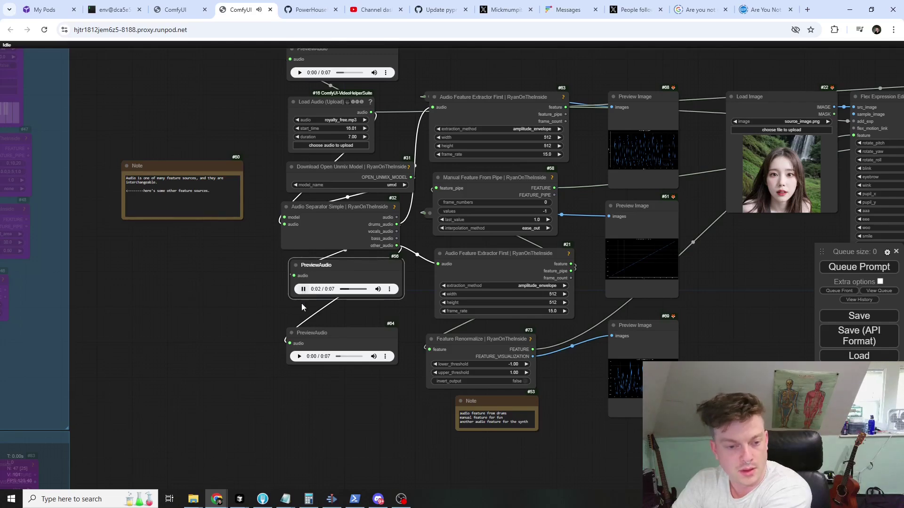
pyautogui.click(300, 356)
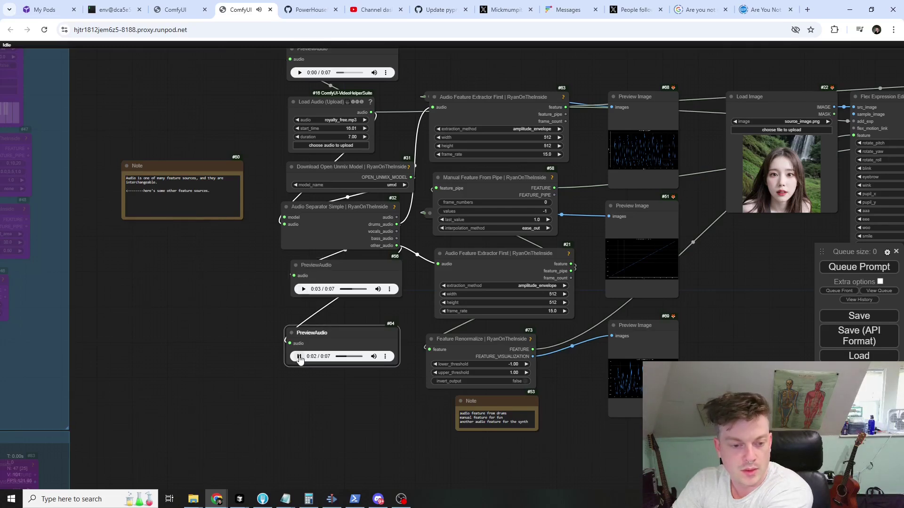
pyautogui.click(300, 357)
# Step: Nudge the amplitude-envelope preview up-left and zoom in to examine its graph
pyautogui.moveTo(281, 395); pyautogui.dragTo(214, 413)
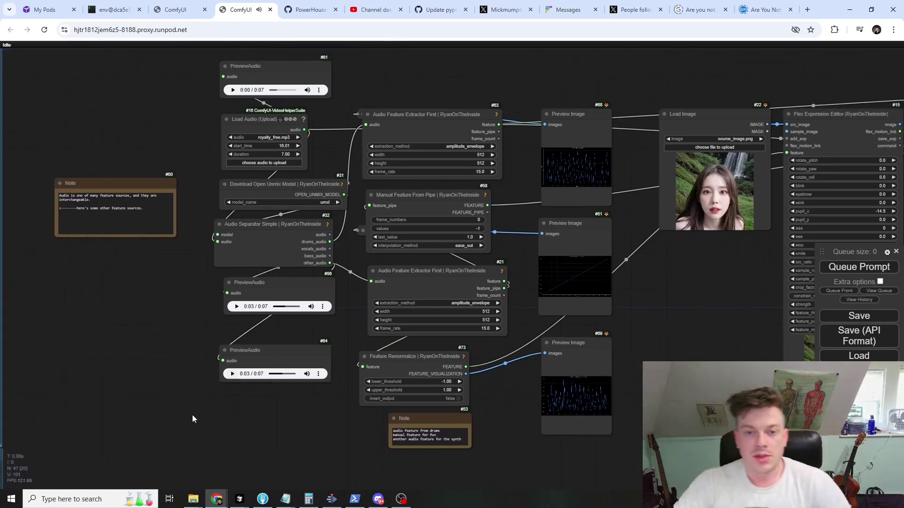
pyautogui.click(421, 123)
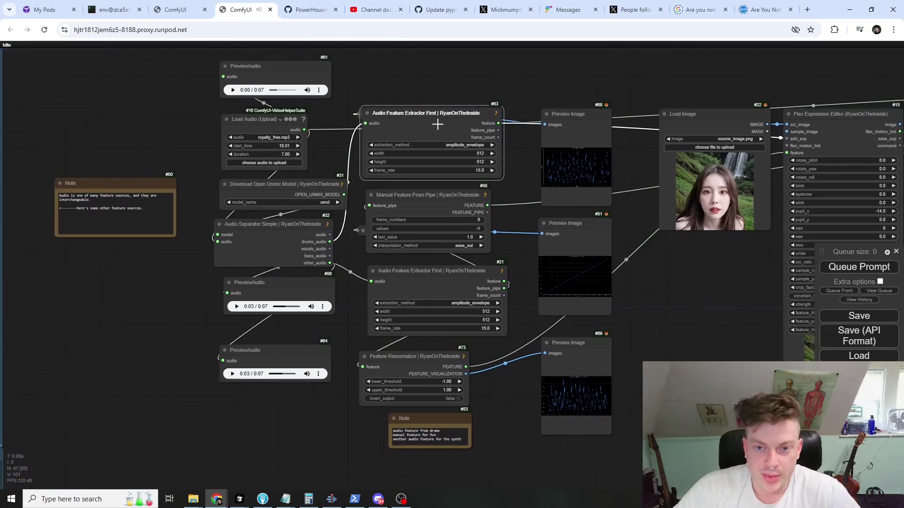
pyautogui.moveTo(563, 124); pyautogui.dragTo(552, 103)
pyautogui.scroll(1, 562, 134)
pyautogui.scroll(6, 531, 137)
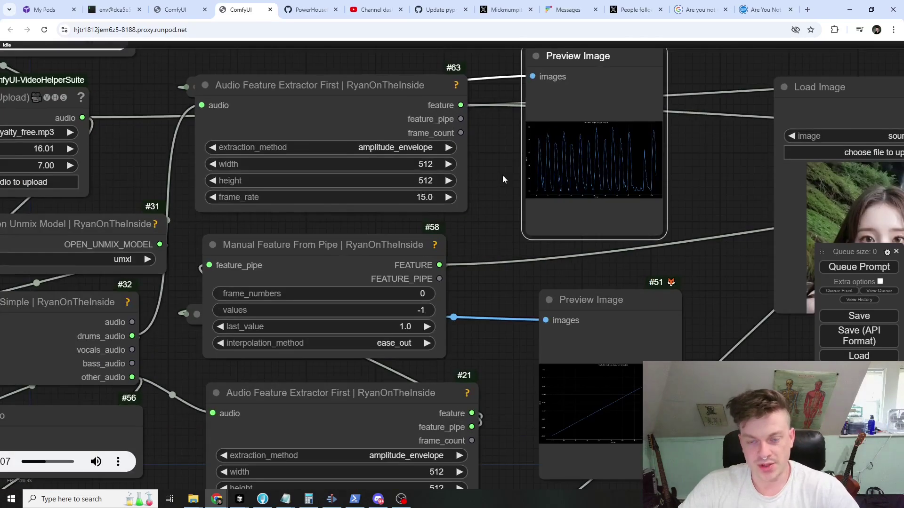
pyautogui.moveTo(502, 175); pyautogui.dragTo(202, 236)
pyautogui.scroll(4, 397, 165)
pyautogui.scroll(6, 313, 212)
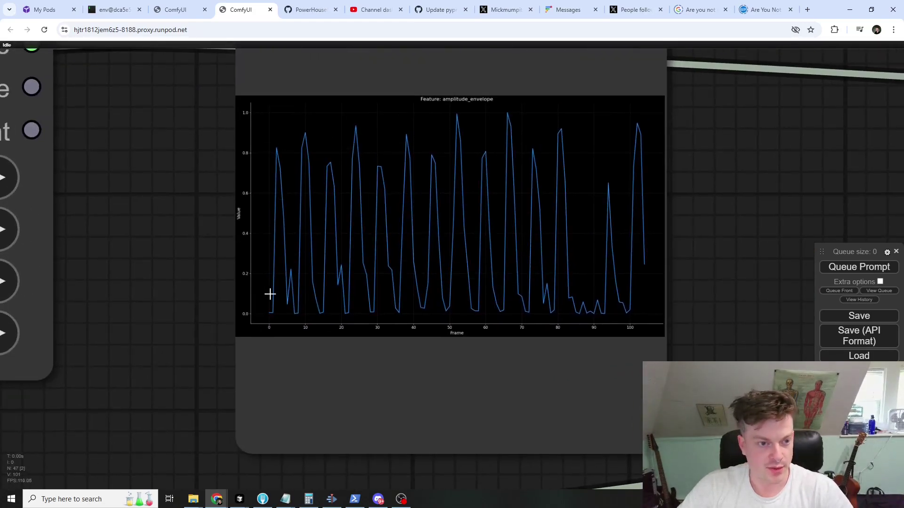
# Step: Zoom back out and move Preview Image #68 about 70 px left toward node #63
pyautogui.scroll(-5, 221, 217)
pyautogui.moveTo(196, 312); pyautogui.dragTo(468, 258)
pyautogui.scroll(-4, 306, 256)
pyautogui.scroll(-3, 426, 280)
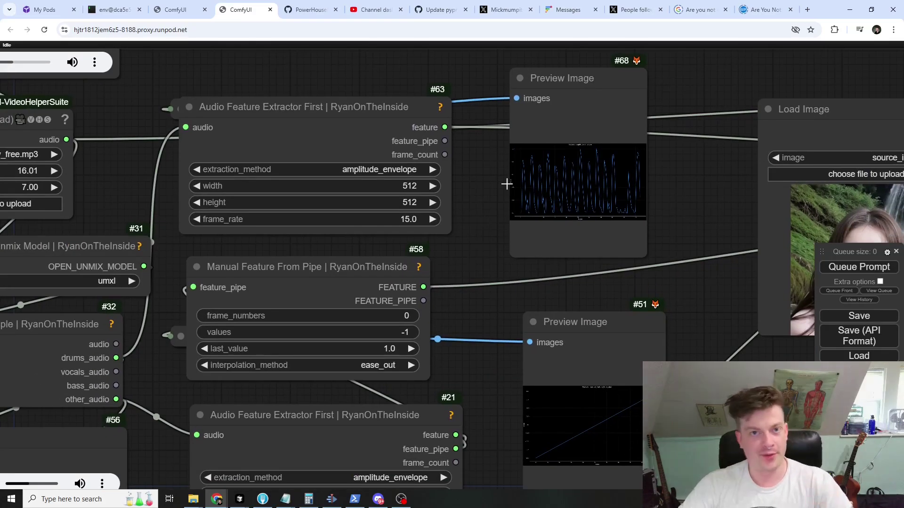
pyautogui.moveTo(551, 92); pyautogui.dragTo(520, 97)
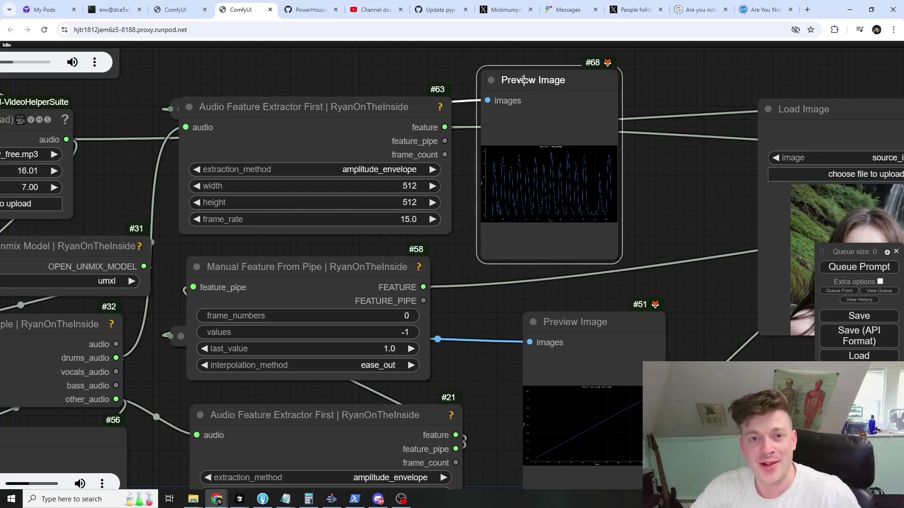
pyautogui.scroll(-4, 464, 196)
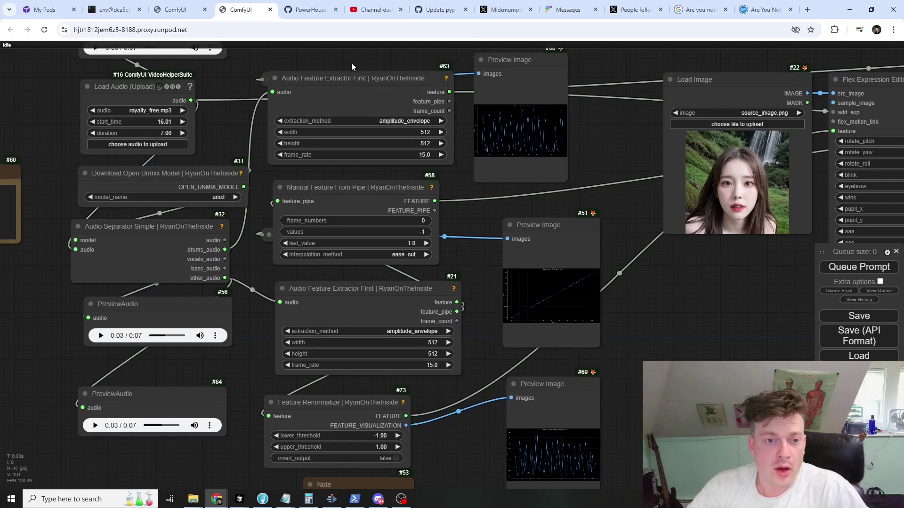
pyautogui.moveTo(351, 62); pyautogui.dragTo(363, 80)
# Step: Move node #58 slightly left and place ramp Preview Image #51 right beside it
pyautogui.click(369, 91)
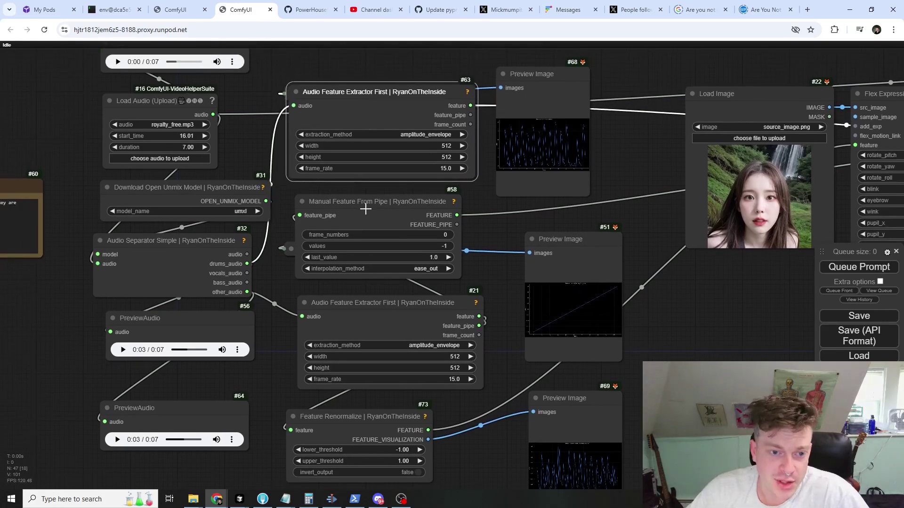
pyautogui.moveTo(365, 207); pyautogui.dragTo(351, 207)
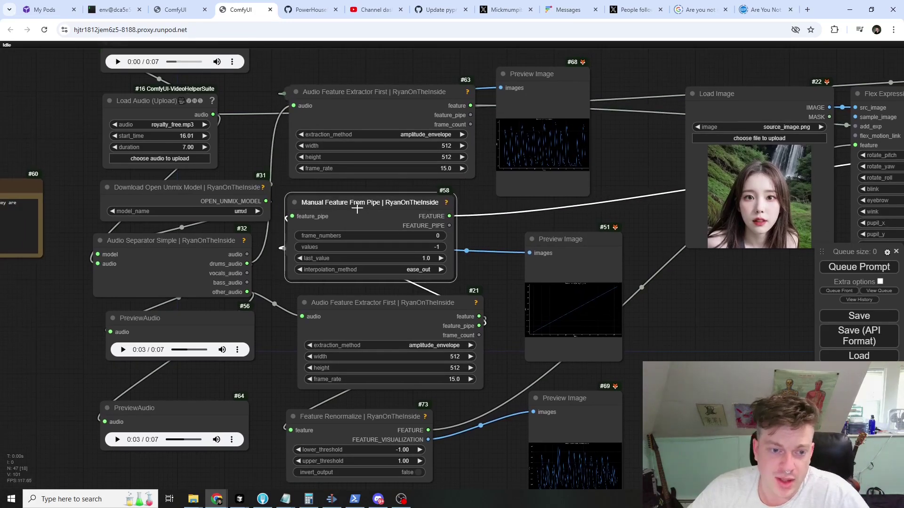
pyautogui.moveTo(583, 239); pyautogui.dragTo(543, 163)
pyautogui.scroll(10, 543, 163)
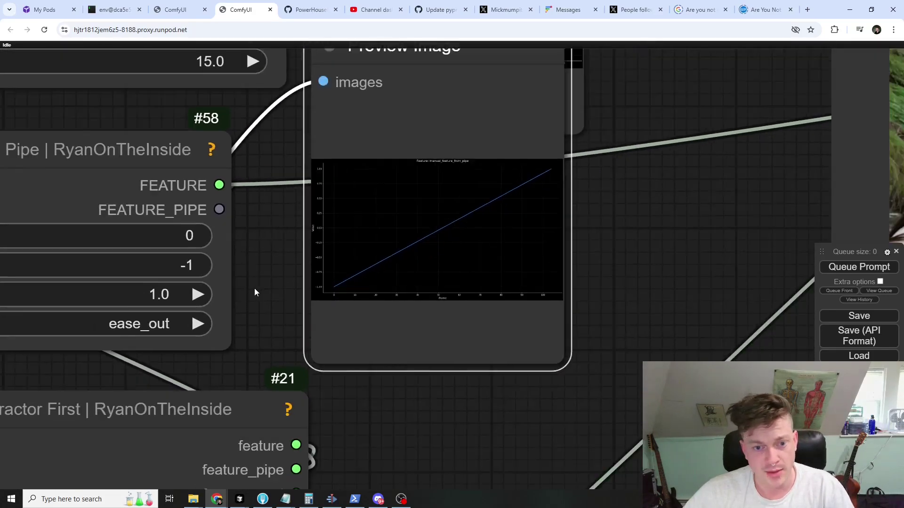
pyautogui.moveTo(254, 293); pyautogui.dragTo(244, 307)
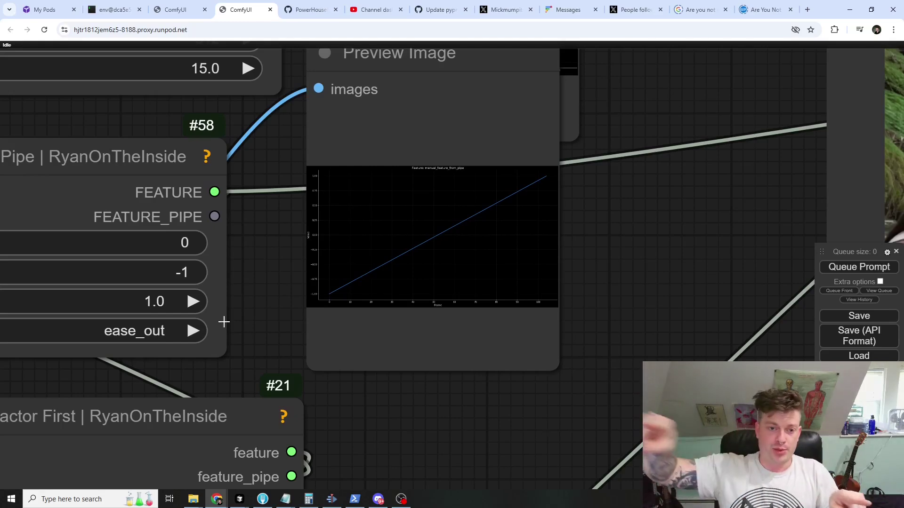
# Step: Shift the second Audio Feature Extractor #21 a little to the left
pyautogui.scroll(-1, 266, 212)
pyautogui.scroll(-7, 267, 213)
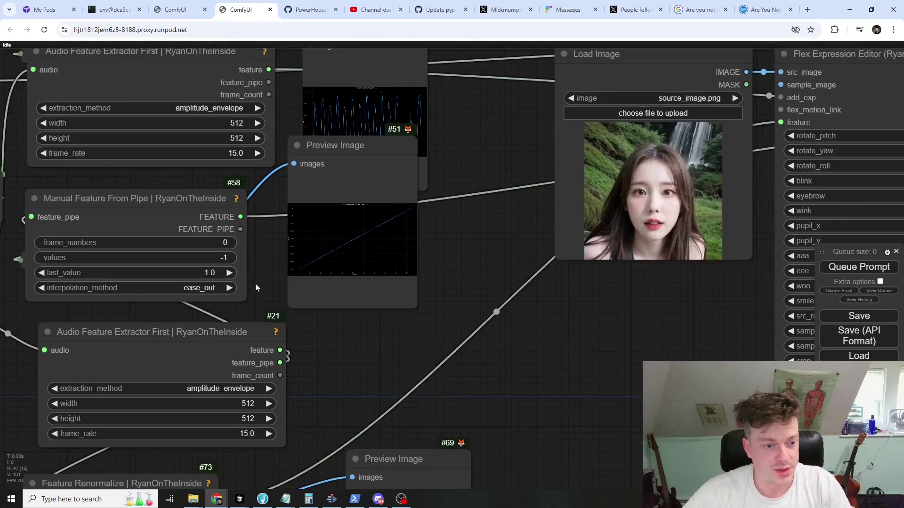
pyautogui.moveTo(265, 295); pyautogui.dragTo(325, 296)
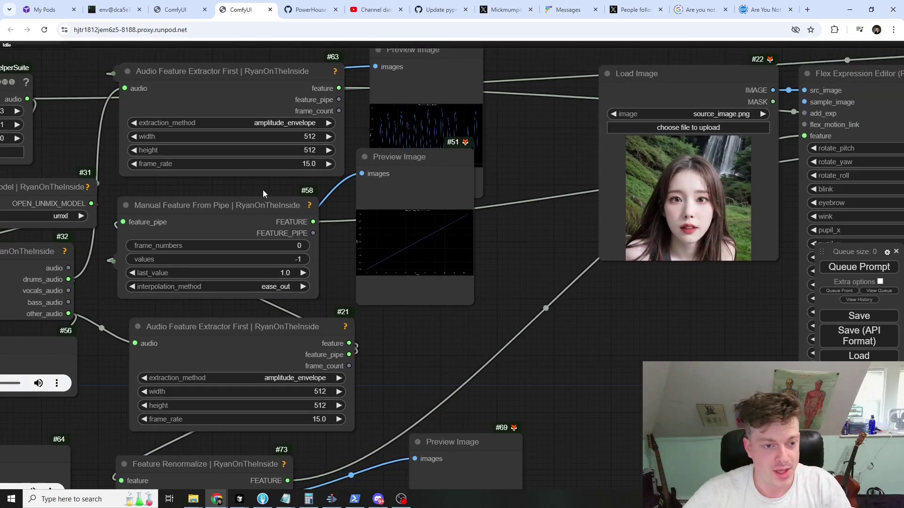
pyautogui.scroll(-3, 263, 191)
pyautogui.moveTo(398, 267); pyautogui.dragTo(404, 225)
pyautogui.scroll(1, 336, 240)
pyautogui.moveTo(332, 252); pyautogui.dragTo(320, 255)
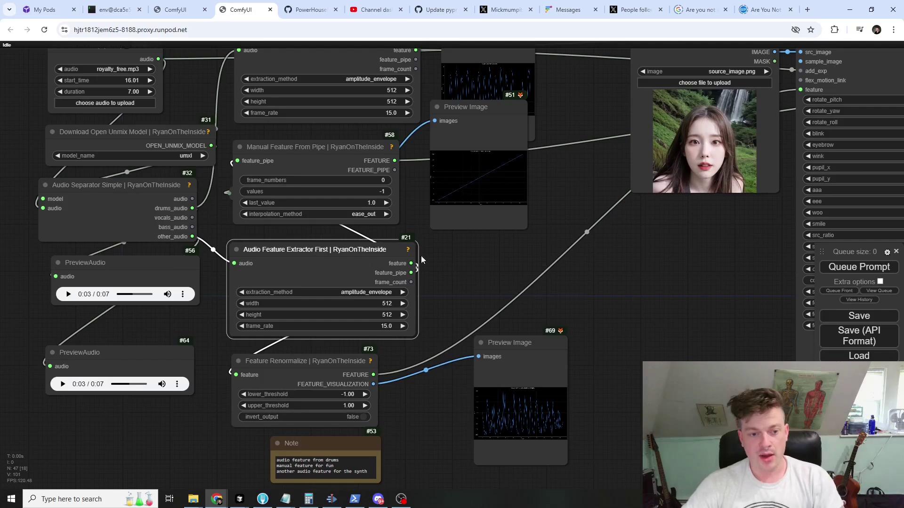
# Step: Nudge extractor #21 further left and lift Feature Renormalize #73 up beneath it
pyautogui.scroll(-2, 481, 241)
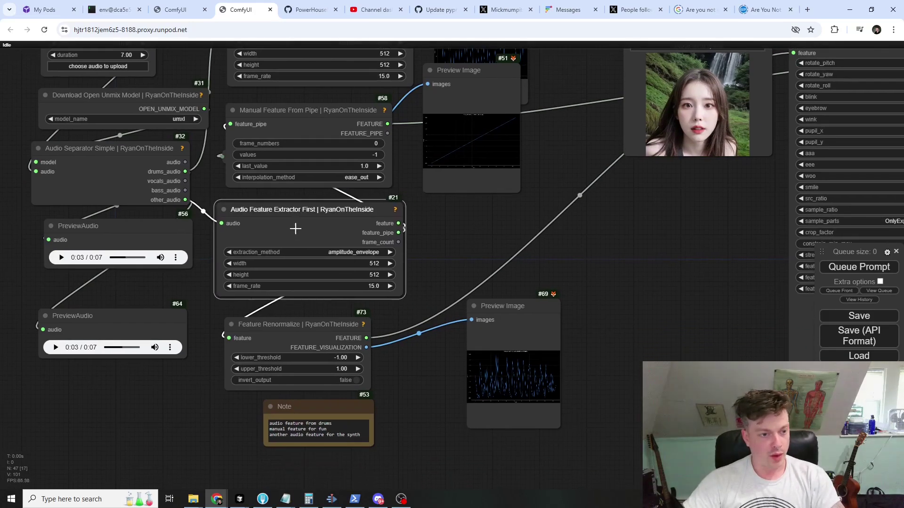
pyautogui.moveTo(295, 229); pyautogui.dragTo(291, 229)
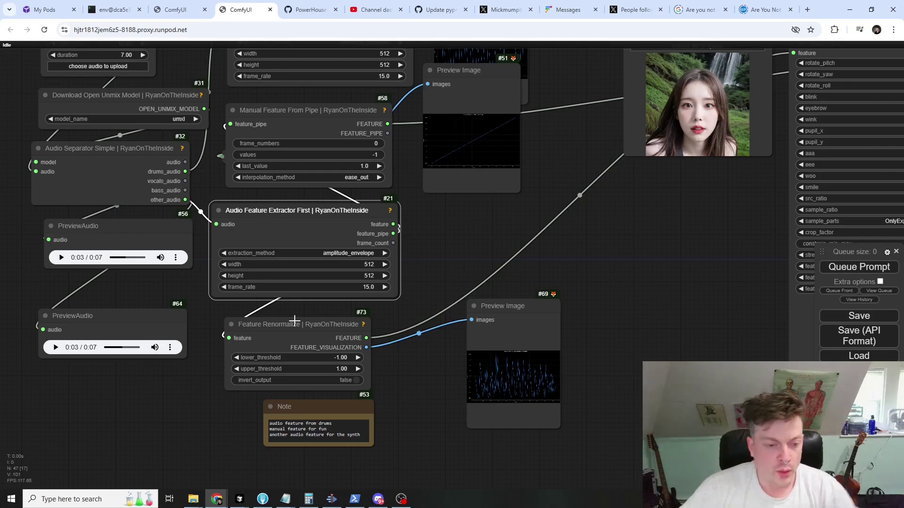
pyautogui.moveTo(295, 321); pyautogui.dragTo(299, 303)
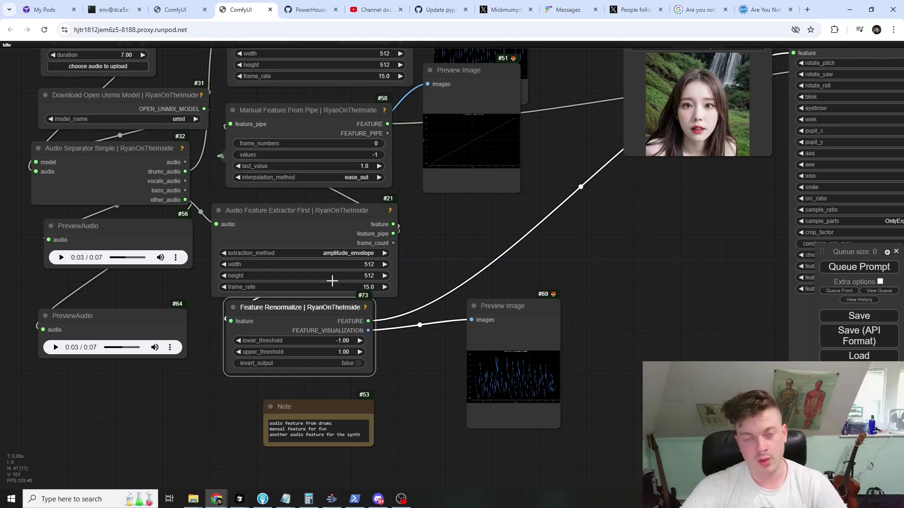
# Step: Zoom into Preview Image #69's -1.00 to 1.00 renormalized graph, then back out
pyautogui.scroll(10, 403, 359)
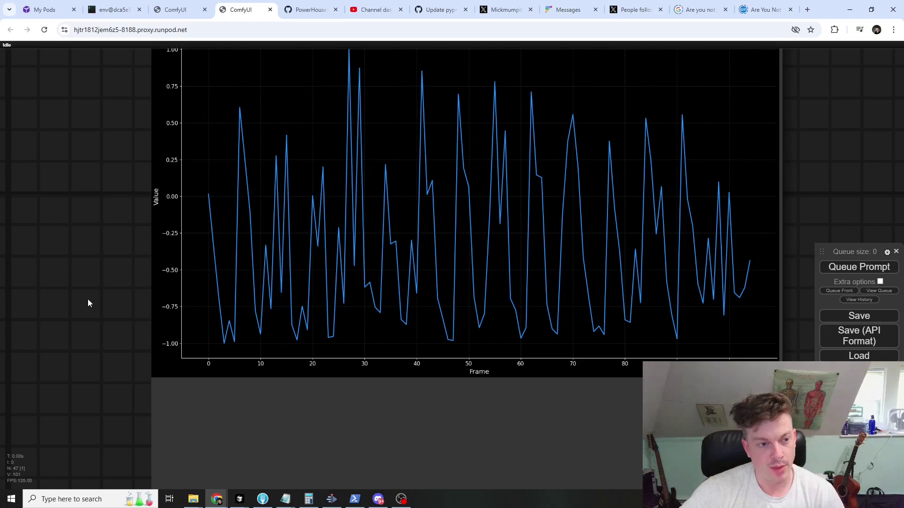
pyautogui.moveTo(87, 303); pyautogui.dragTo(95, 348)
pyautogui.scroll(-20, 124, 239)
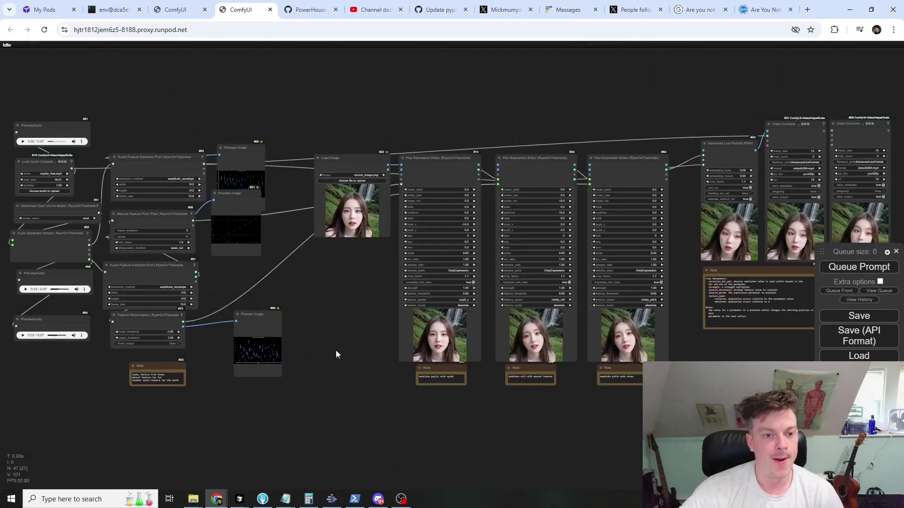
pyautogui.moveTo(336, 354); pyautogui.dragTo(331, 397)
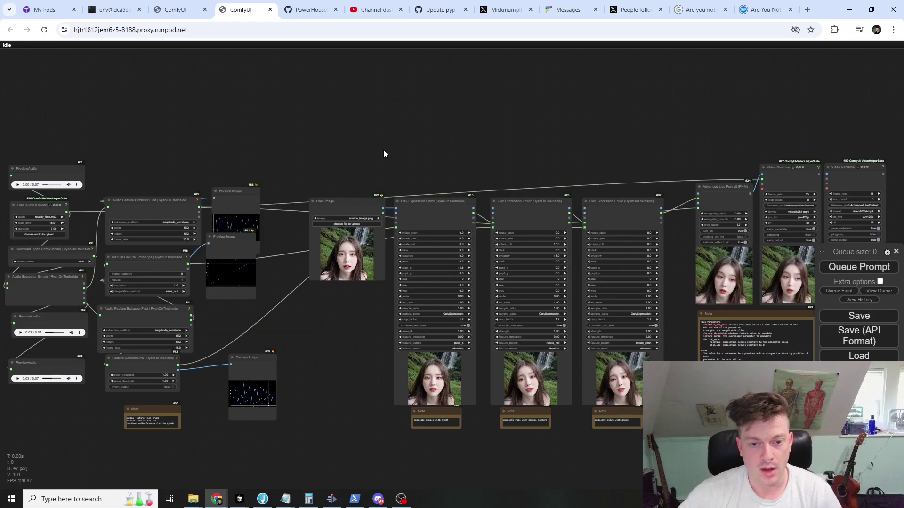
# Step: Move the Load Image node above the editor row and nudge Flex Expression Editor #15
pyautogui.moveTo(336, 202); pyautogui.dragTo(337, 103)
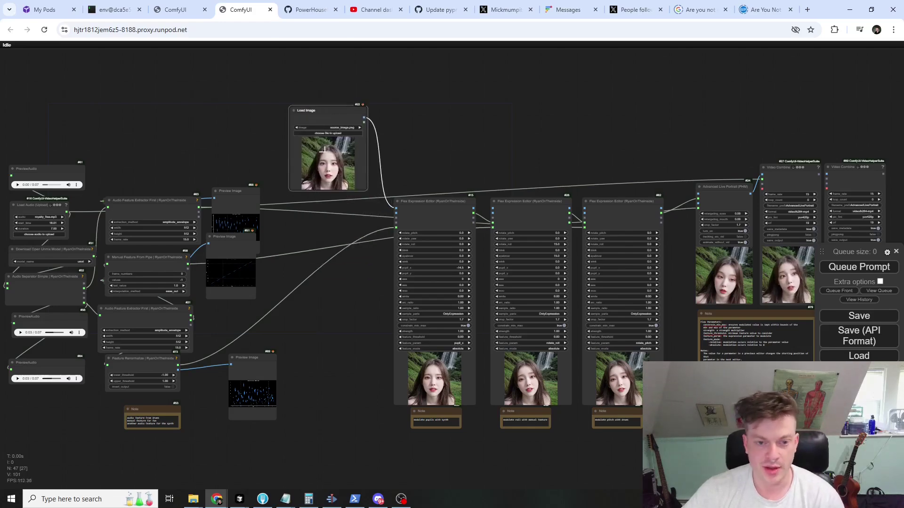
pyautogui.moveTo(347, 266); pyautogui.dragTo(230, 257)
pyautogui.scroll(3, 217, 257)
pyautogui.scroll(4, 179, 260)
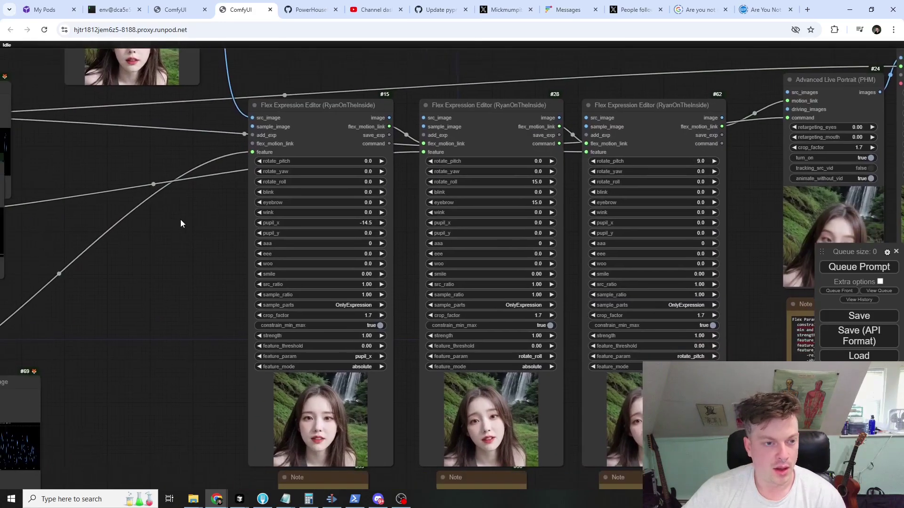
pyautogui.click(337, 94)
pyautogui.moveTo(337, 96); pyautogui.dragTo(340, 99)
pyautogui.scroll(-1, 339, 98)
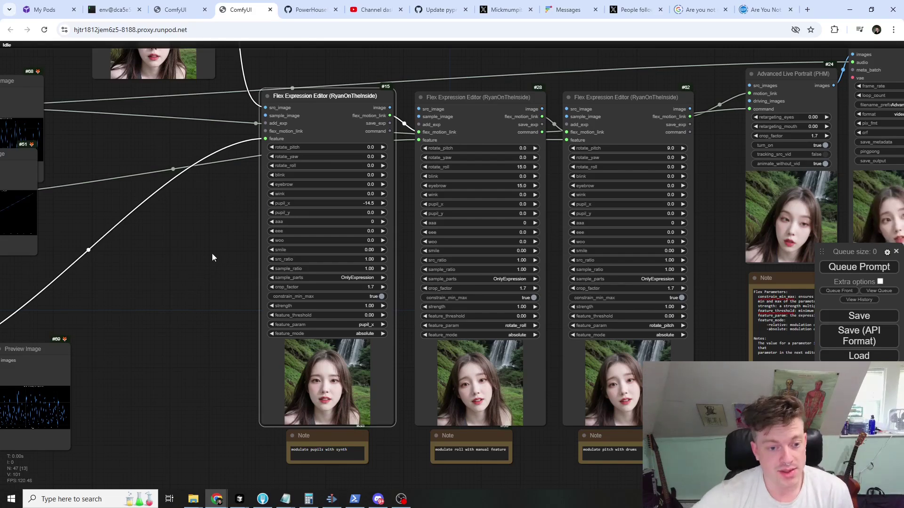
# Step: Shift Feature Renormalize #73 and Audio Feature Extractor #21 slightly right
pyautogui.moveTo(241, 201); pyautogui.dragTo(182, 196)
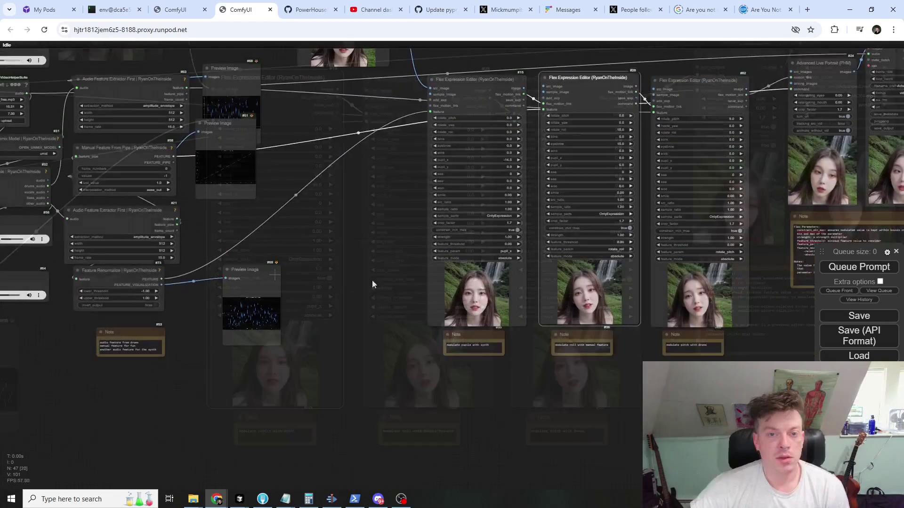
pyautogui.moveTo(372, 281); pyautogui.dragTo(362, 288)
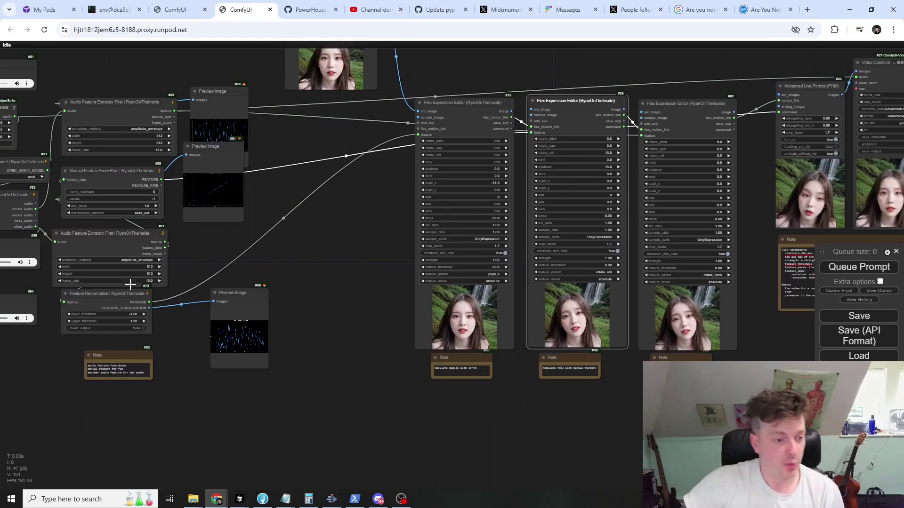
pyautogui.moveTo(123, 297); pyautogui.dragTo(137, 298)
pyautogui.click(114, 240)
pyautogui.moveTo(114, 240); pyautogui.dragTo(123, 245)
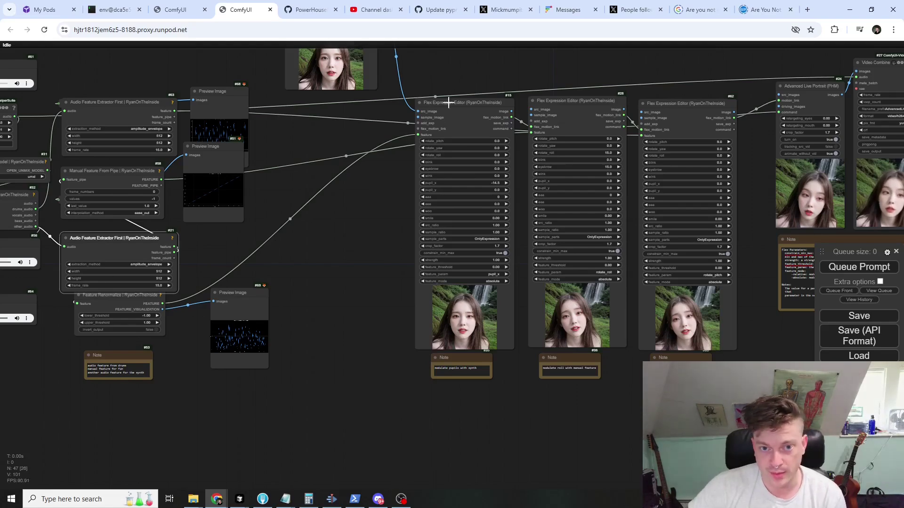
pyautogui.moveTo(343, 193); pyautogui.dragTo(219, 204)
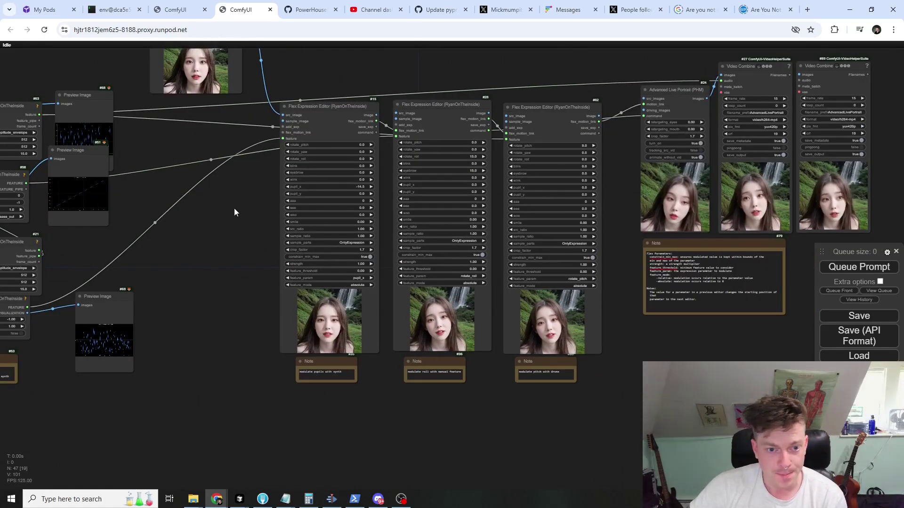
pyautogui.scroll(1, 233, 208)
pyautogui.scroll(3, 239, 247)
pyautogui.scroll(4, 135, 230)
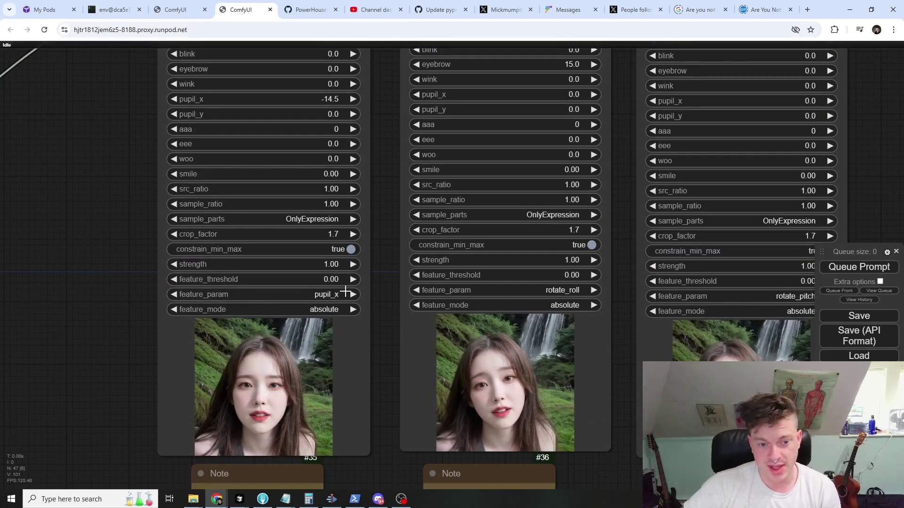
pyautogui.scroll(5, 370, 237)
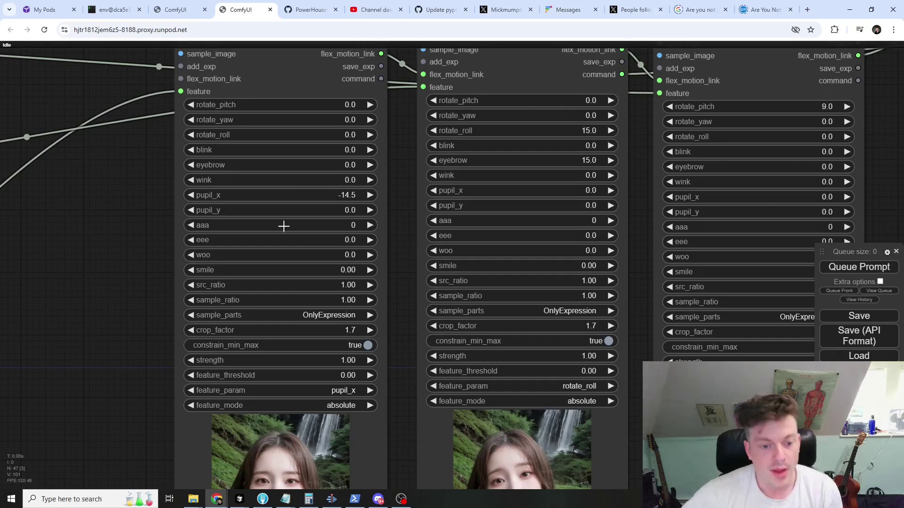
pyautogui.click(319, 393)
pyautogui.scroll(-1, 354, 433)
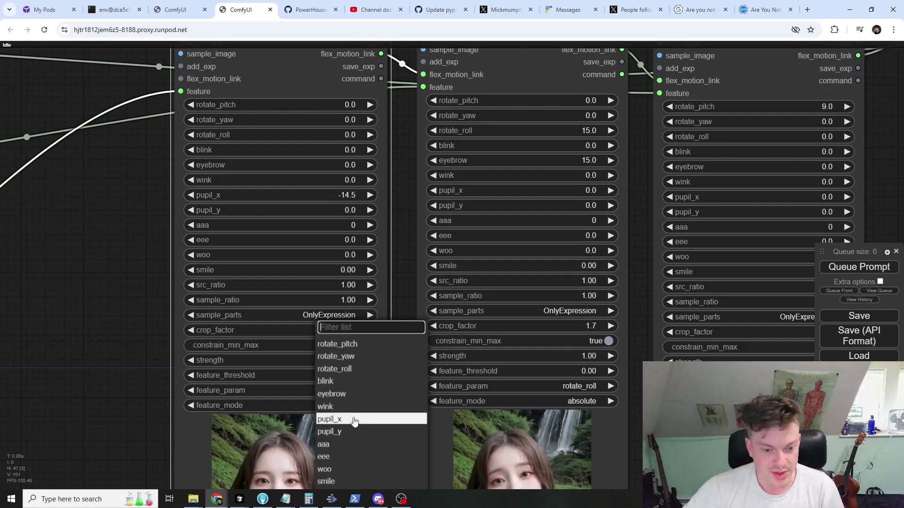
pyautogui.click(351, 422)
pyautogui.moveTo(420, 296); pyautogui.dragTo(425, 287)
pyautogui.scroll(-1, 422, 273)
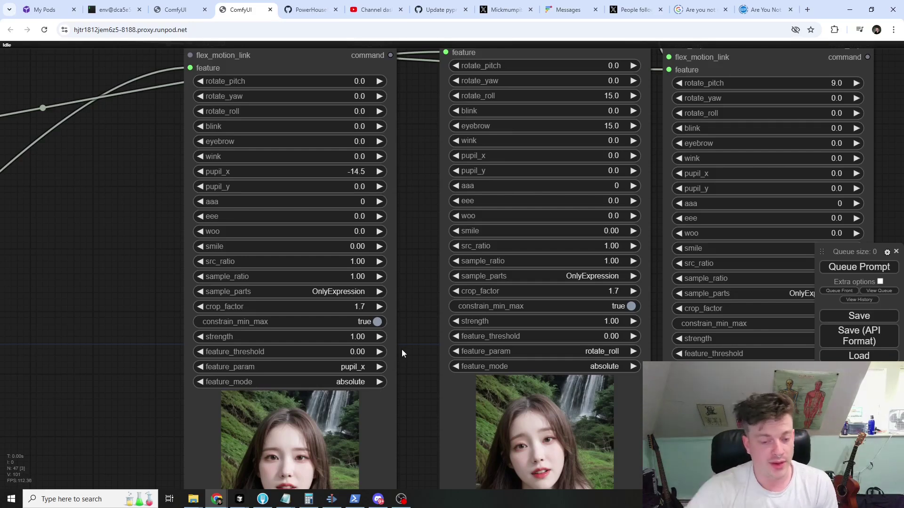
pyautogui.click(332, 380)
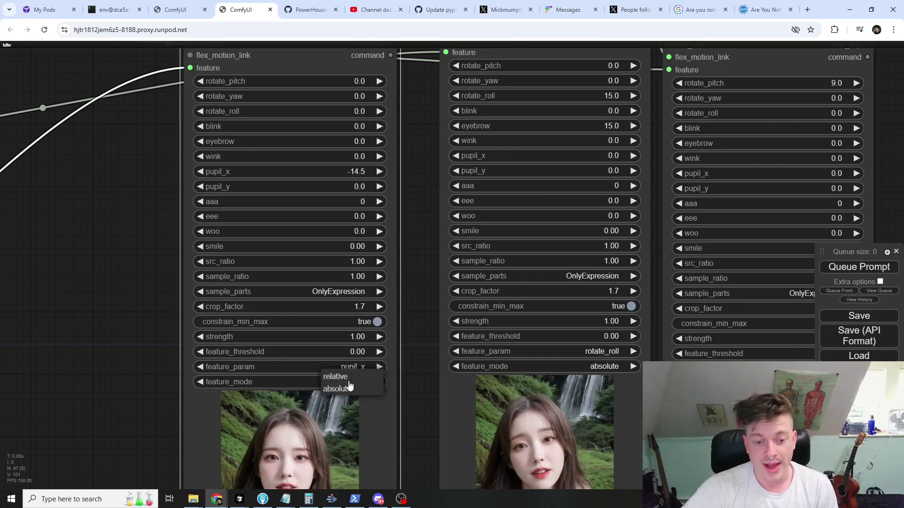
pyautogui.click(351, 376)
pyautogui.click(354, 382)
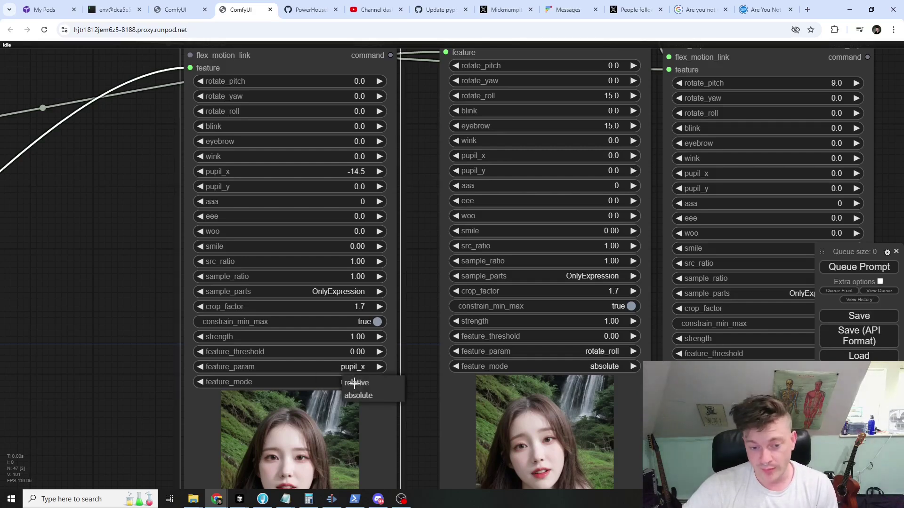
pyautogui.click(359, 396)
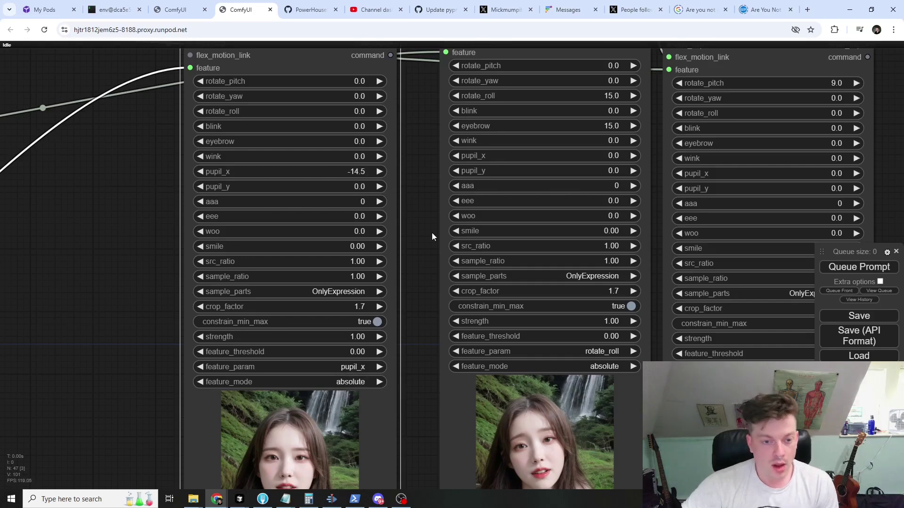
pyautogui.scroll(1, 433, 236)
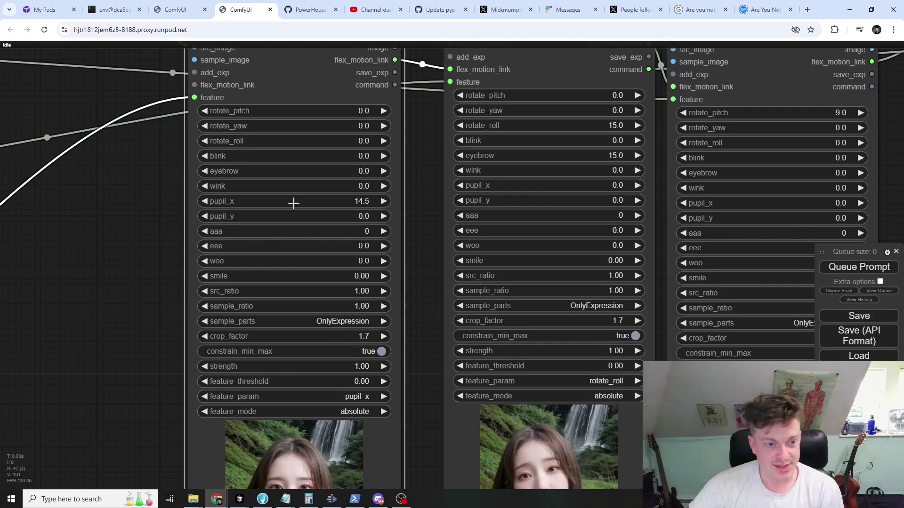
pyautogui.scroll(-3, 276, 222)
# Step: Zoom out and move the pupil_x editor #15 slightly up and right
pyautogui.moveTo(126, 341); pyautogui.dragTo(228, 306)
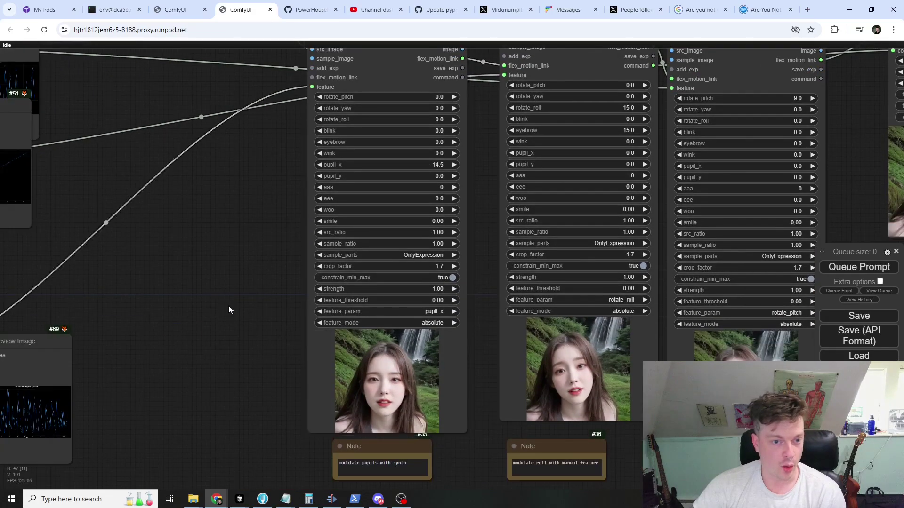
pyautogui.scroll(-3, 259, 328)
pyautogui.hscroll(3, 262, 312)
pyautogui.scroll(2, 212, 296)
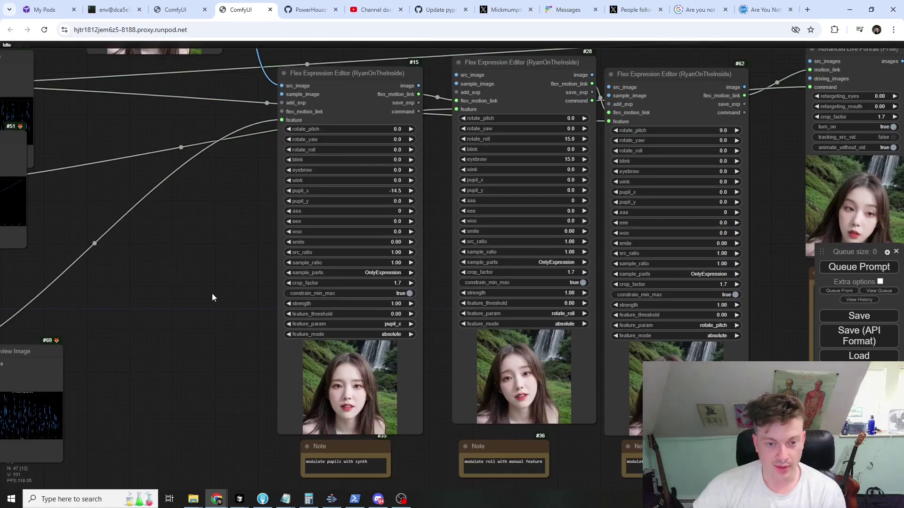
pyautogui.scroll(2, 206, 294)
pyautogui.hscroll(2, 199, 295)
pyautogui.scroll(-1, 213, 325)
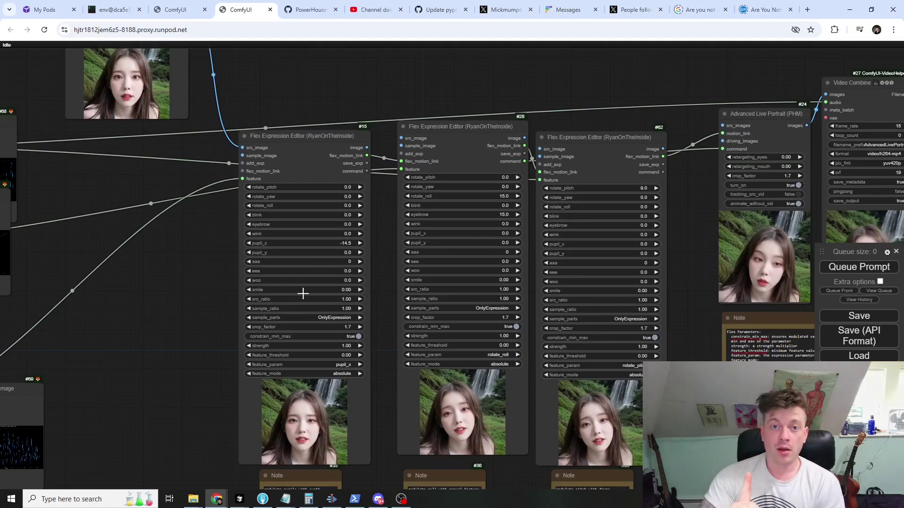
pyautogui.moveTo(302, 151); pyautogui.dragTo(316, 145)
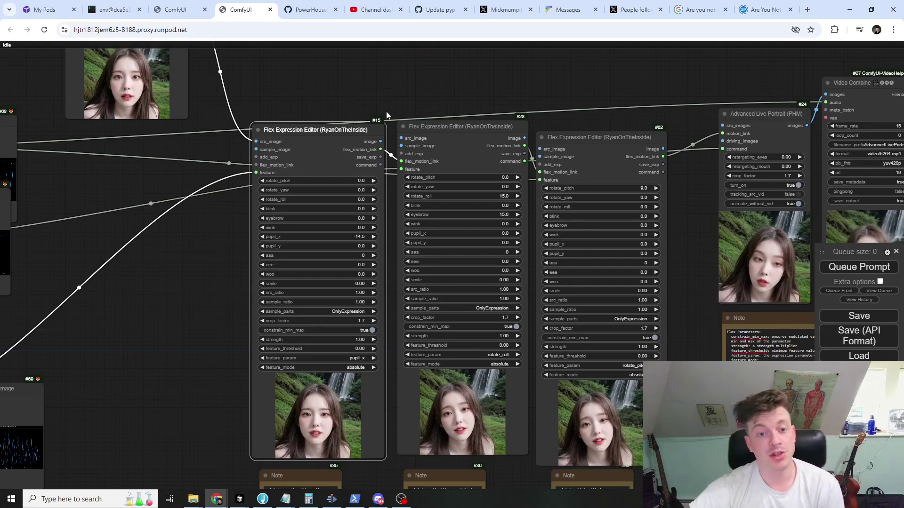
# Step: Line up the rotate_roll and rotate_pitch editors beside it, then queue a run
pyautogui.moveTo(562, 112); pyautogui.dragTo(323, 115)
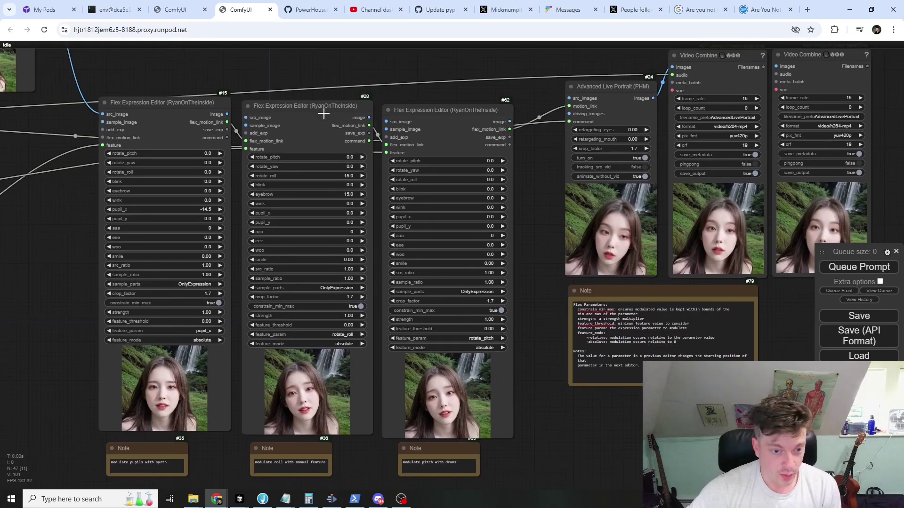
pyautogui.scroll(5, 298, 185)
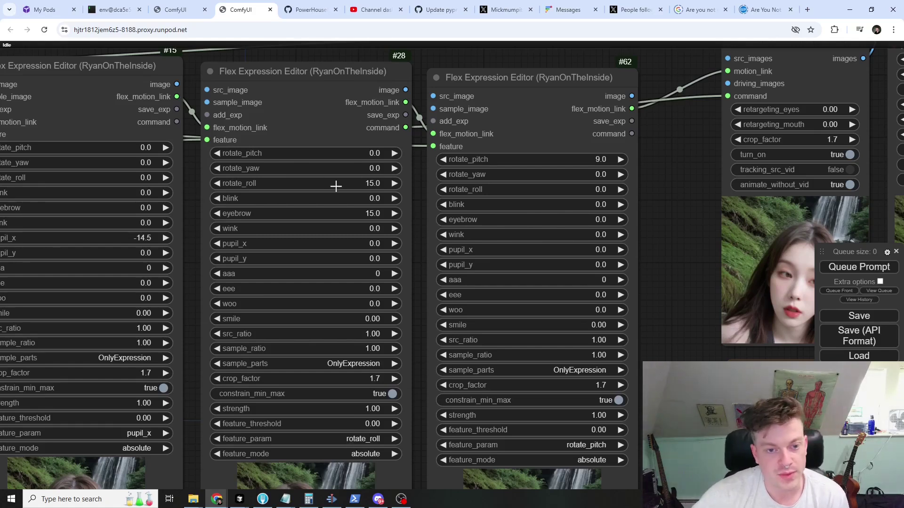
pyautogui.scroll(-8, 384, 165)
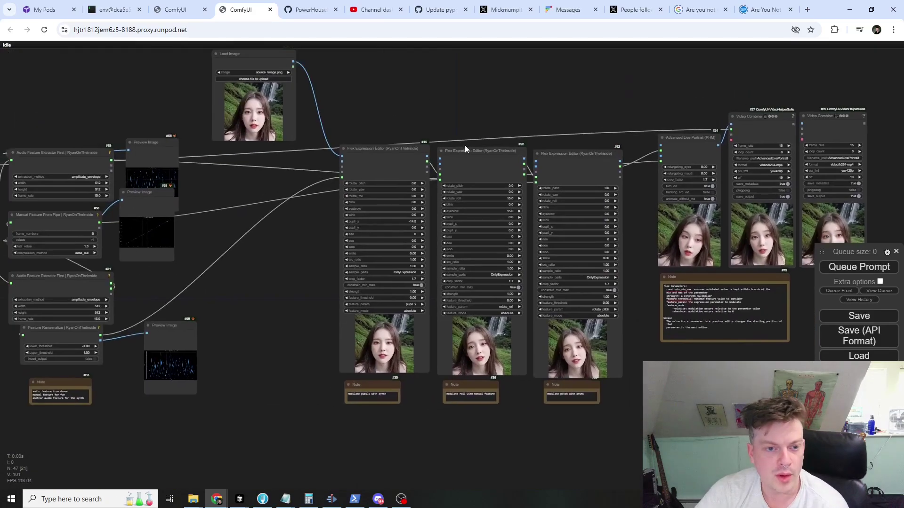
pyautogui.click(462, 146)
pyautogui.moveTo(462, 146); pyautogui.dragTo(462, 150)
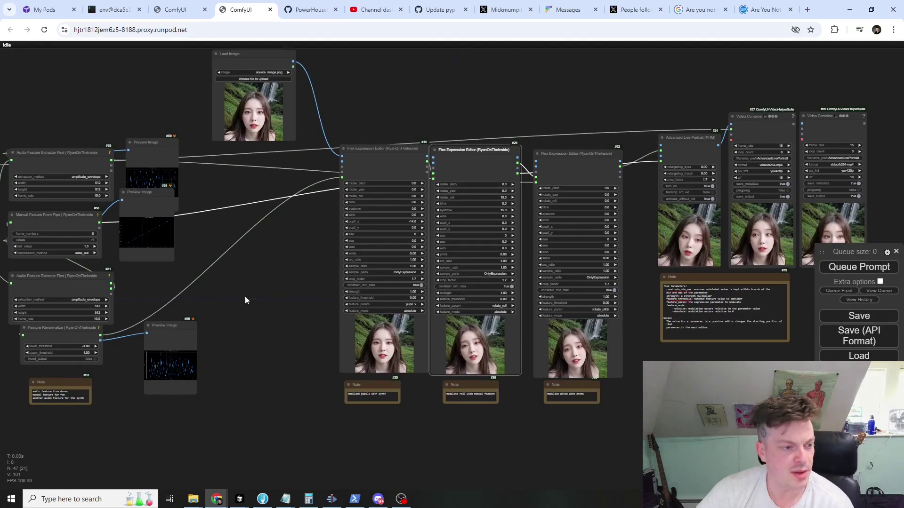
pyautogui.moveTo(244, 295); pyautogui.dragTo(152, 301)
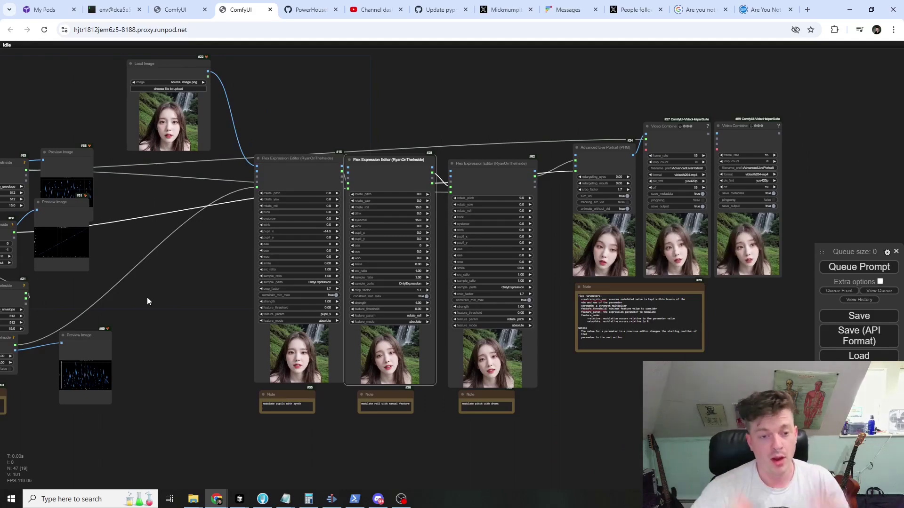
pyautogui.scroll(6, 428, 180)
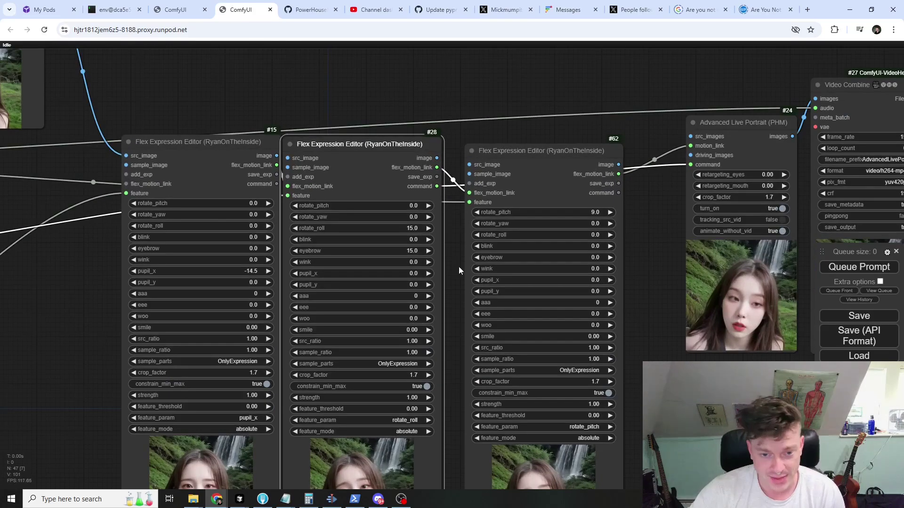
pyautogui.moveTo(471, 267); pyautogui.dragTo(467, 279)
pyautogui.moveTo(376, 157); pyautogui.dragTo(394, 156)
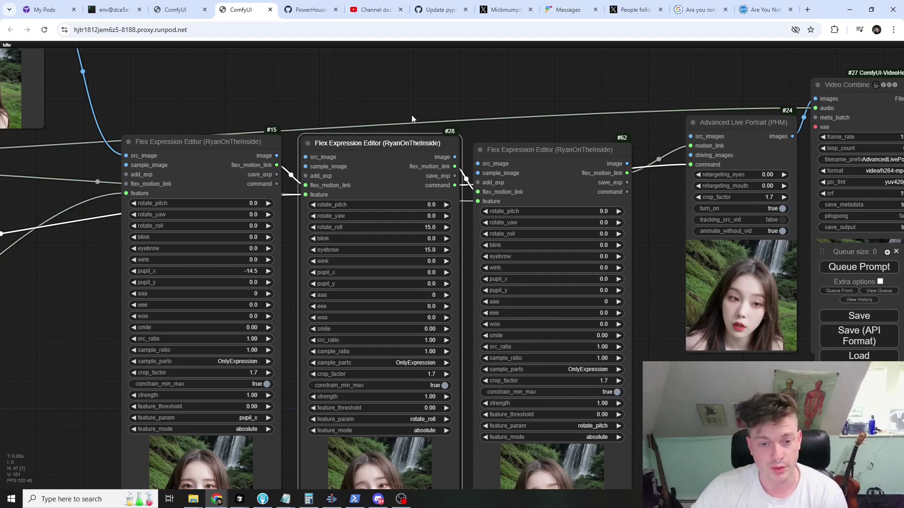
pyautogui.hotkey('ctrl', 'Return')
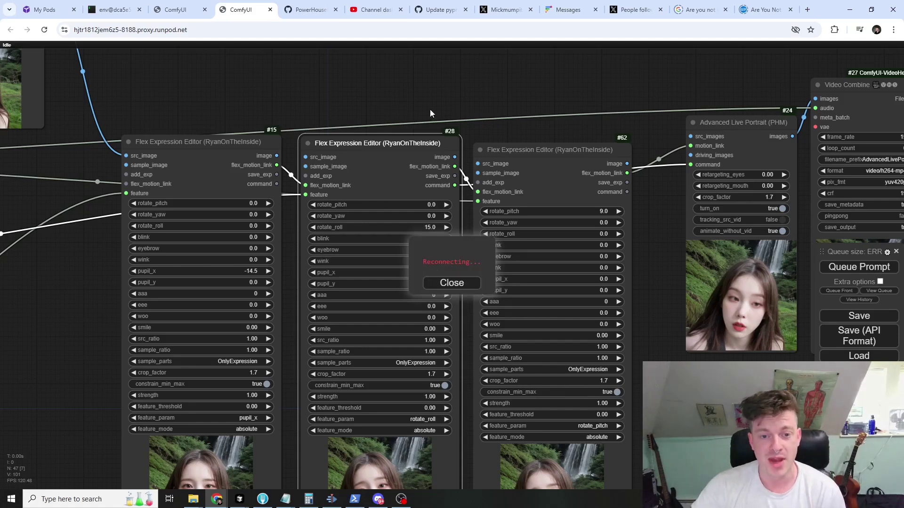
# Step: Nudge the rotate_pitch editor slightly left and back into line
pyautogui.press('Escape')
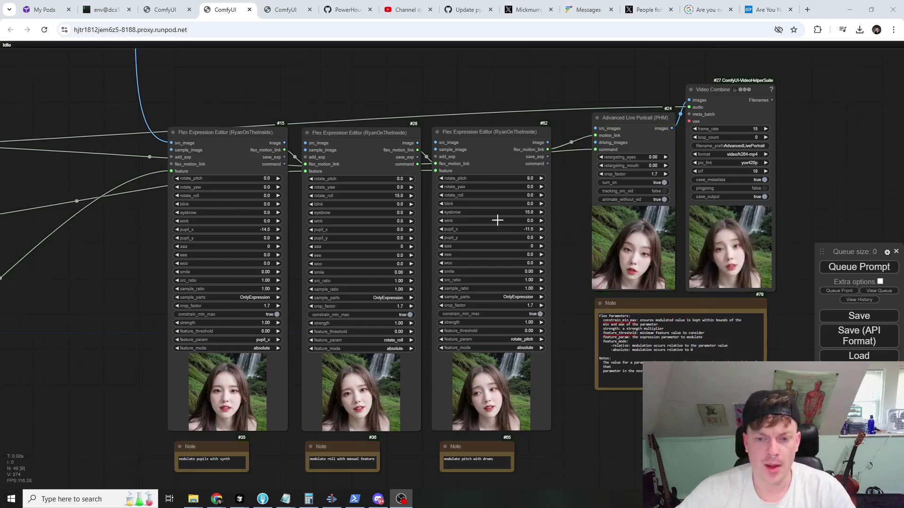
pyautogui.moveTo(493, 169); pyautogui.dragTo(489, 169)
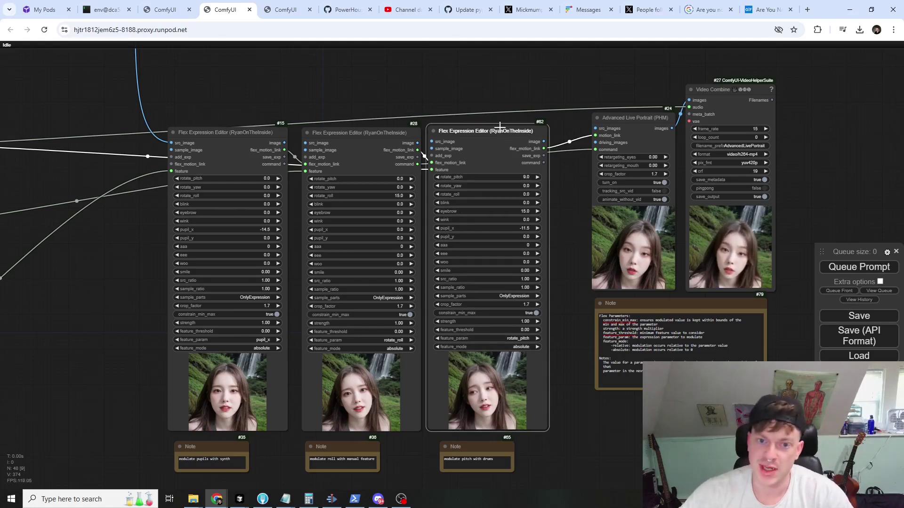
pyautogui.moveTo(496, 136); pyautogui.dragTo(494, 140)
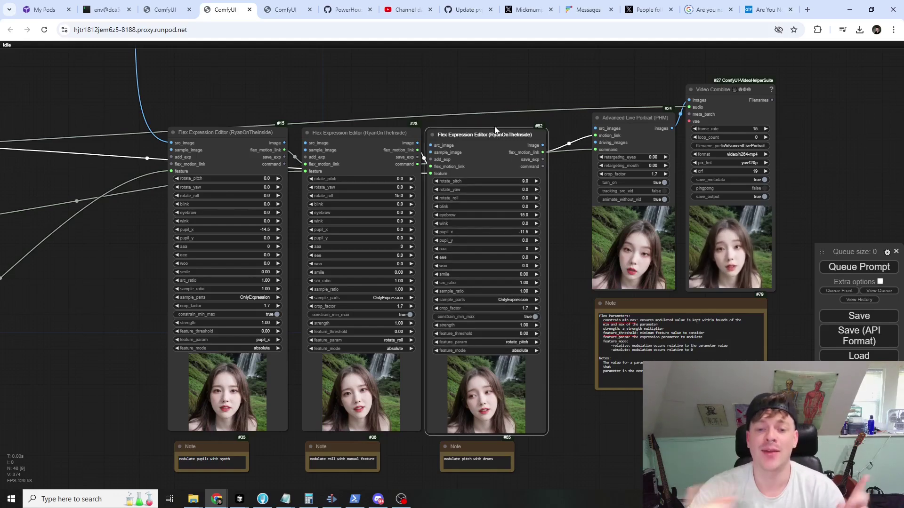
# Step: Close the extra tab with Ctrl+W and pan from the audio extractors to the Video Combine outputs
pyautogui.hotkey('ctrl', 'w')
pyautogui.scroll(-4, 481, 145)
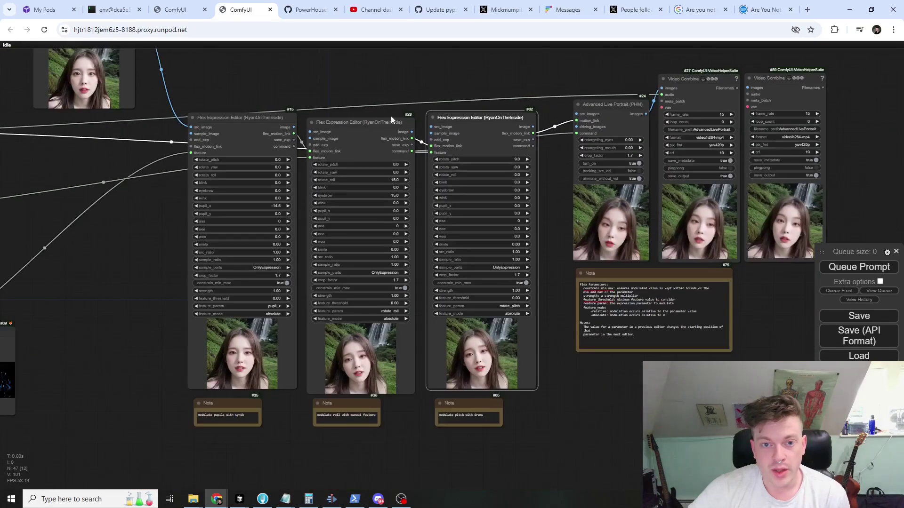
pyautogui.moveTo(390, 116); pyautogui.dragTo(575, 189)
pyautogui.moveTo(84, 163); pyautogui.dragTo(283, 149)
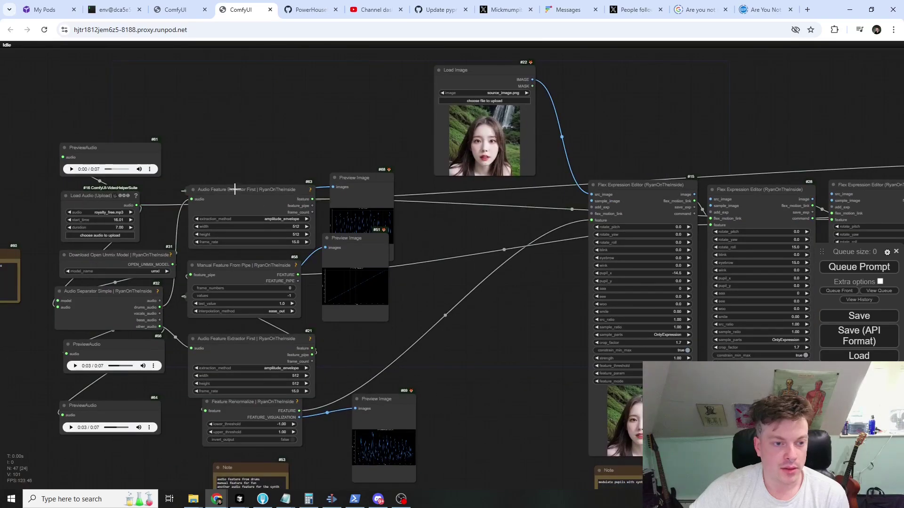
pyautogui.moveTo(234, 190); pyautogui.dragTo(237, 185)
pyautogui.hscroll(10, 448, 258)
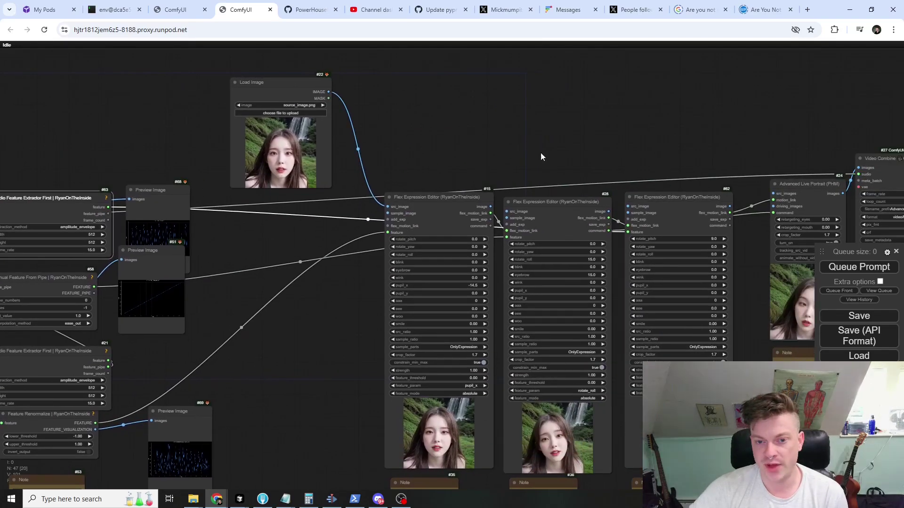
pyautogui.scroll(2, 753, 348)
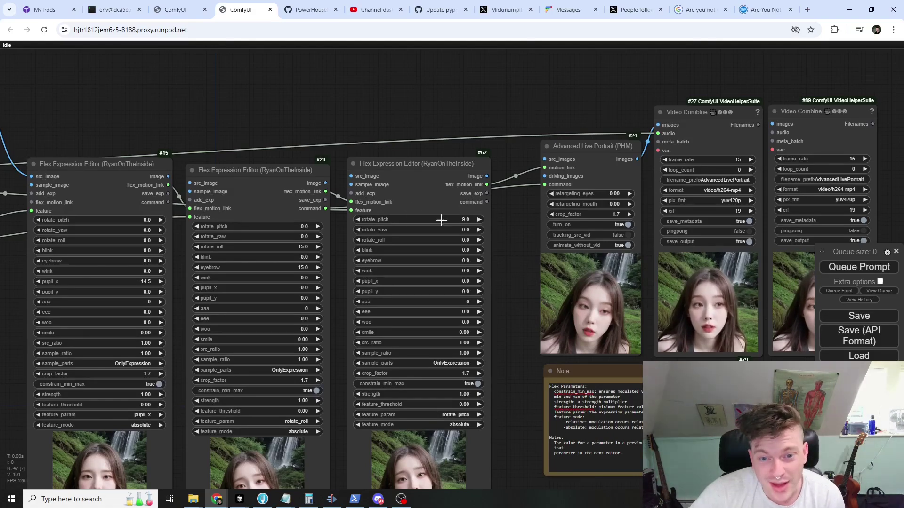
pyautogui.moveTo(505, 387); pyautogui.dragTo(307, 310)
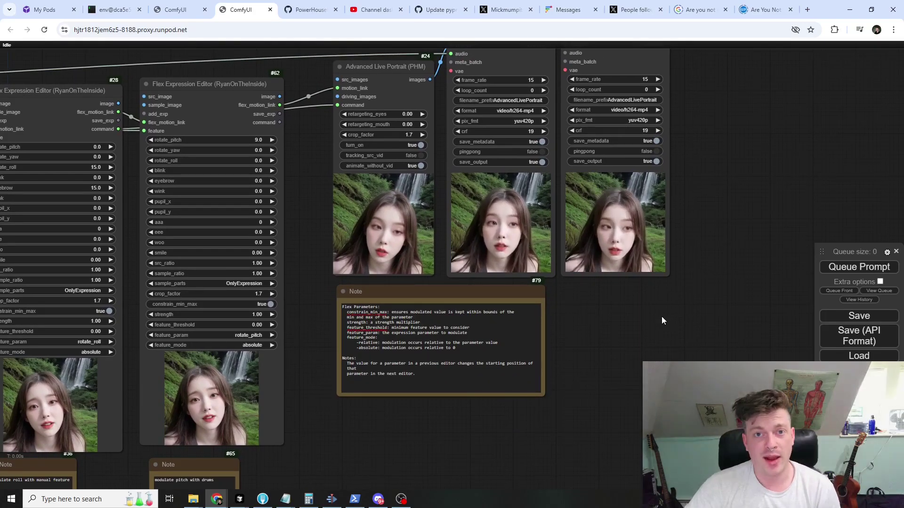
# Step: Lower pupil_x from 0.0 to -11.5 on the rotate_pitch Flex Expression Editor
pyautogui.moveTo(318, 328); pyautogui.dragTo(324, 327)
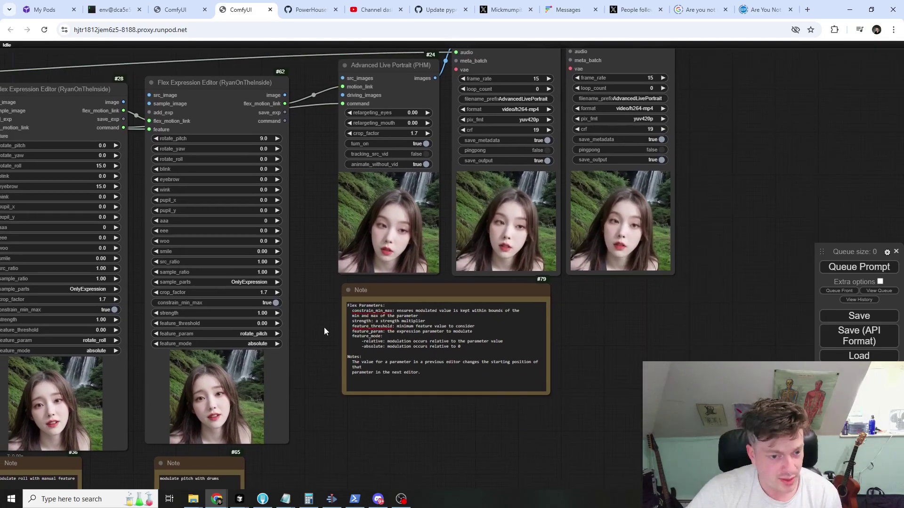
pyautogui.scroll(7, 322, 325)
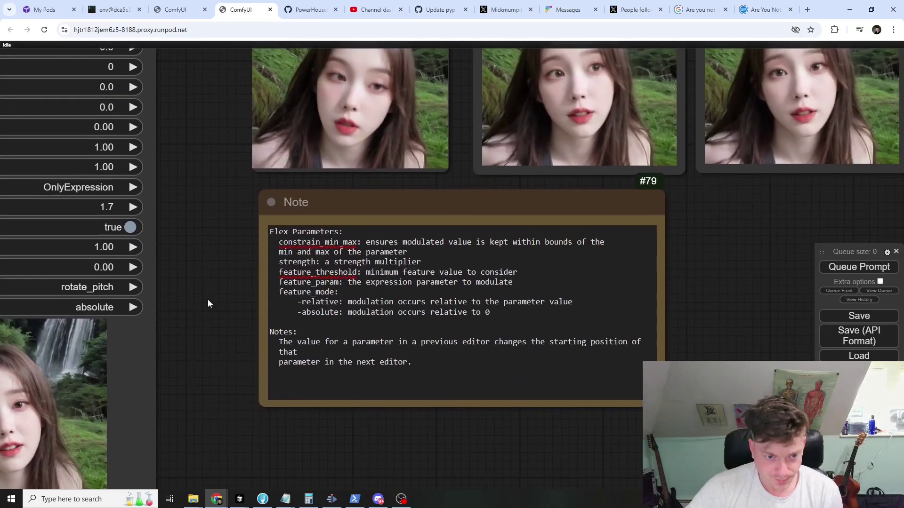
pyautogui.scroll(-1, 218, 325)
pyautogui.moveTo(216, 331); pyautogui.dragTo(299, 280)
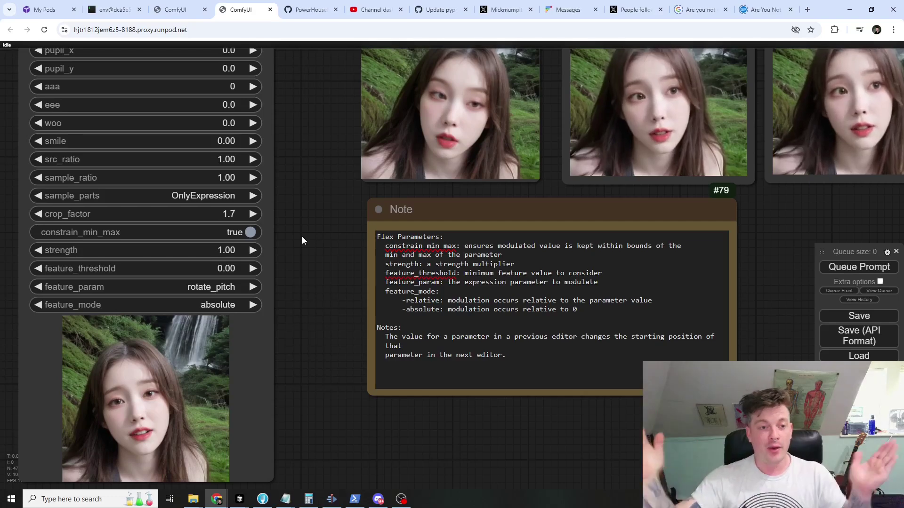
pyautogui.moveTo(289, 149); pyautogui.dragTo(298, 250)
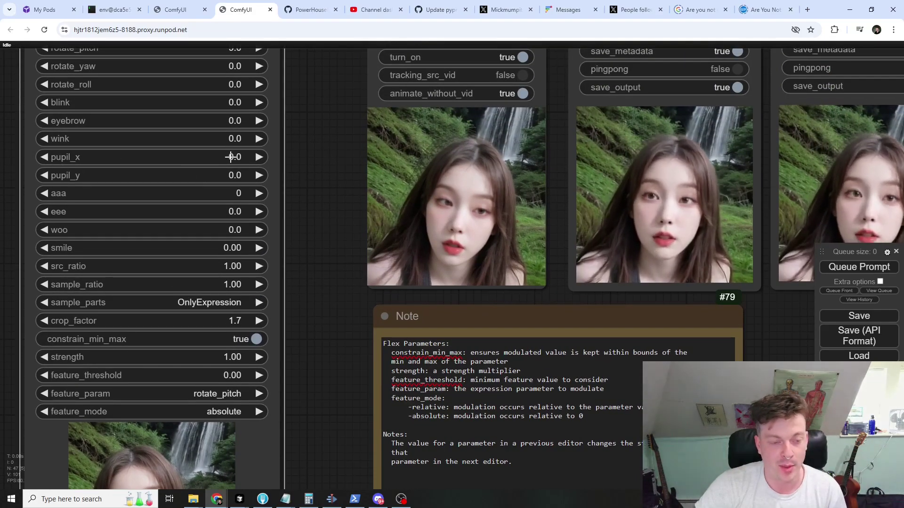
pyautogui.moveTo(231, 157); pyautogui.dragTo(137, 168)
pyautogui.moveTo(73, 175); pyautogui.dragTo(284, 213)
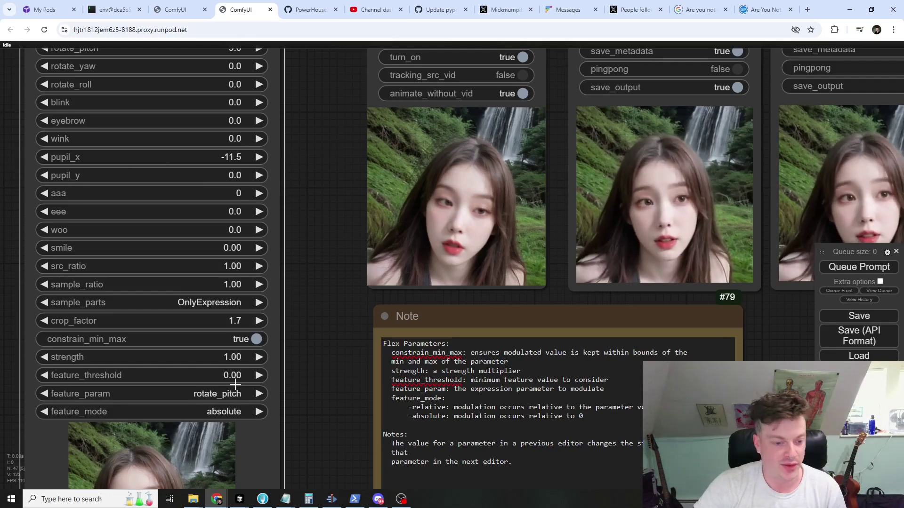
pyautogui.scroll(-10, 363, 329)
pyautogui.moveTo(257, 192); pyautogui.dragTo(473, 215)
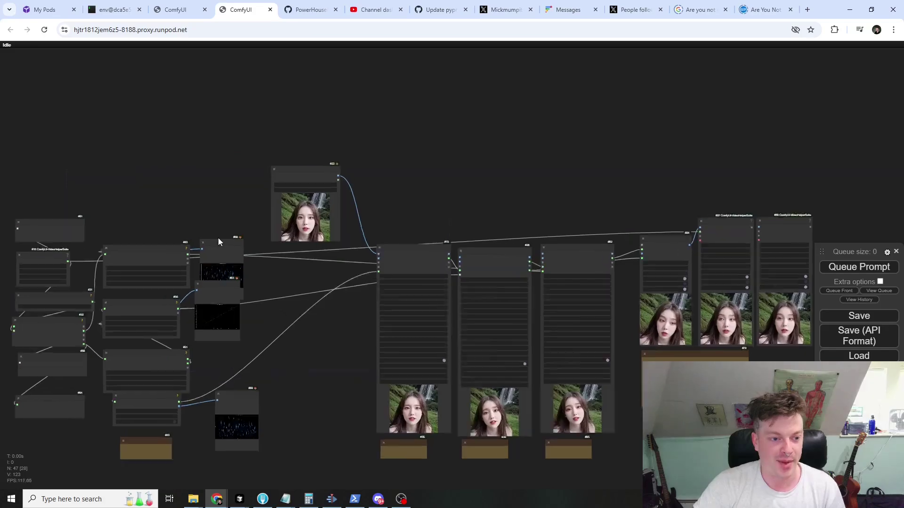
pyautogui.scroll(5, 218, 250)
pyautogui.moveTo(288, 347); pyautogui.dragTo(357, 249)
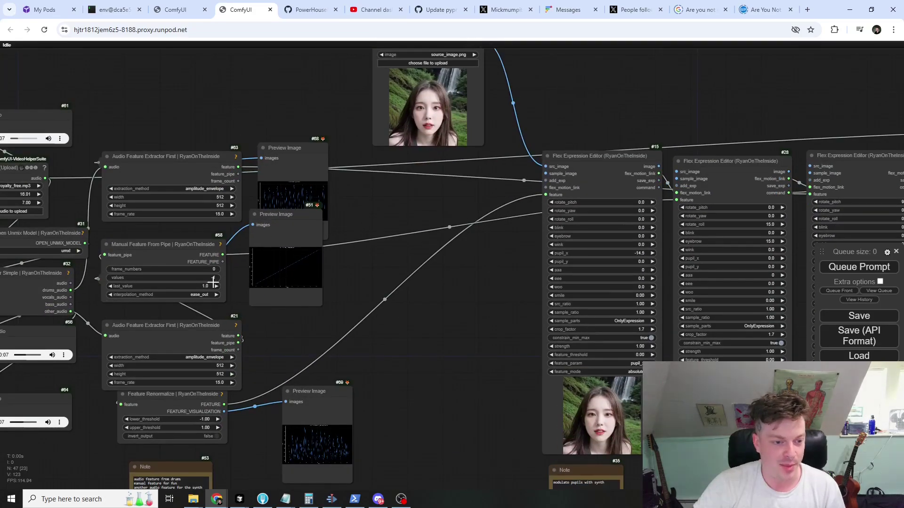
pyautogui.click(197, 278)
pyautogui.press('BackSpace')
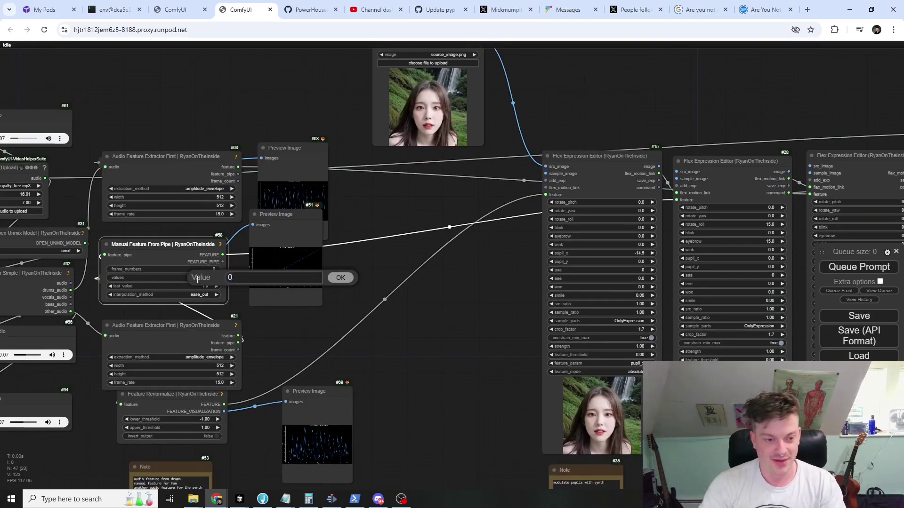
pyautogui.write('-111111')
pyautogui.press('Return')
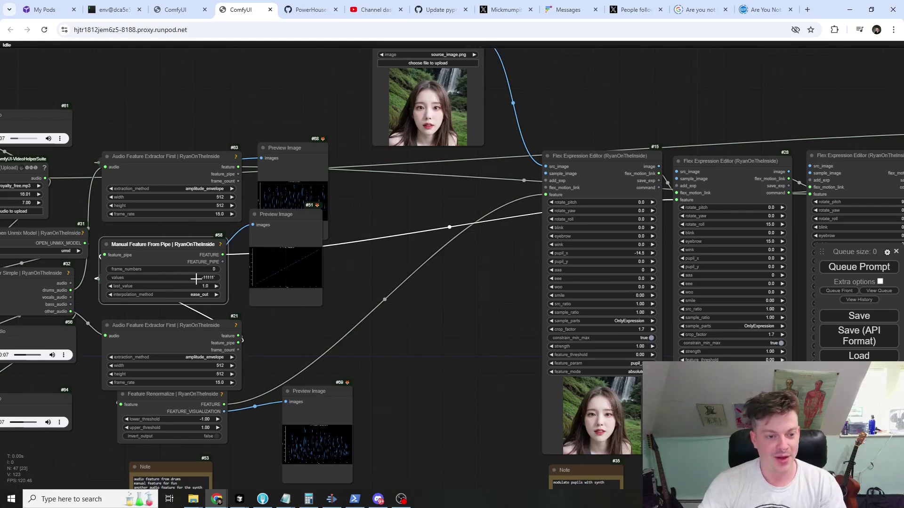
pyautogui.click(213, 278)
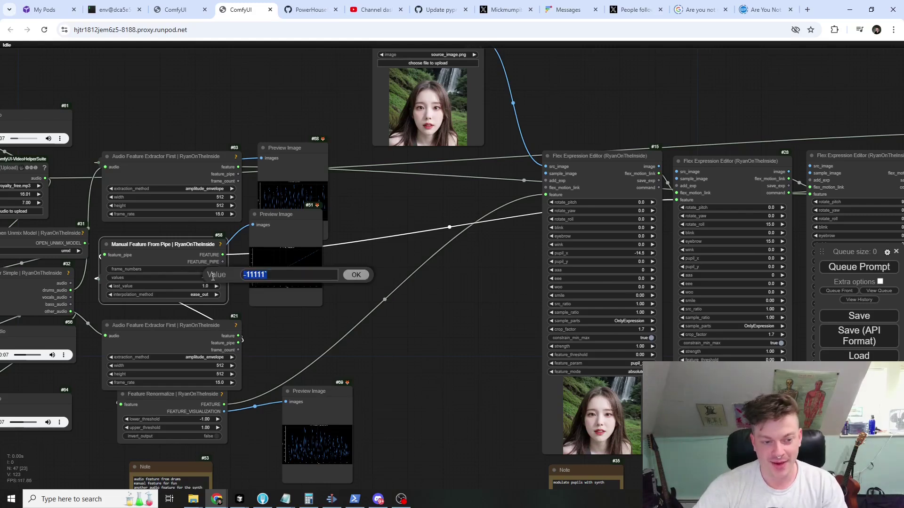
pyautogui.click(272, 276)
pyautogui.press('BackSpace')
pyautogui.press('BackSpace')
pyautogui.press('BackSpace')
pyautogui.press('BackSpace')
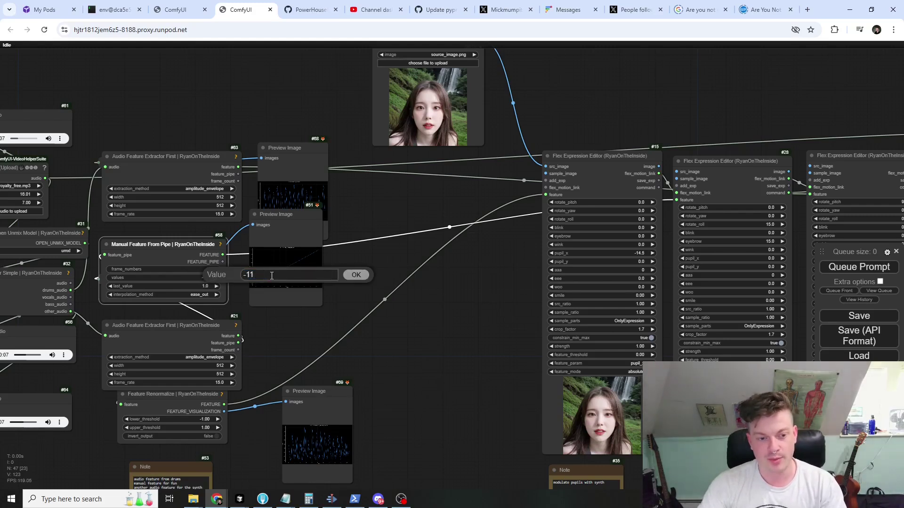
pyautogui.press('Return')
pyautogui.scroll(-5, 332, 306)
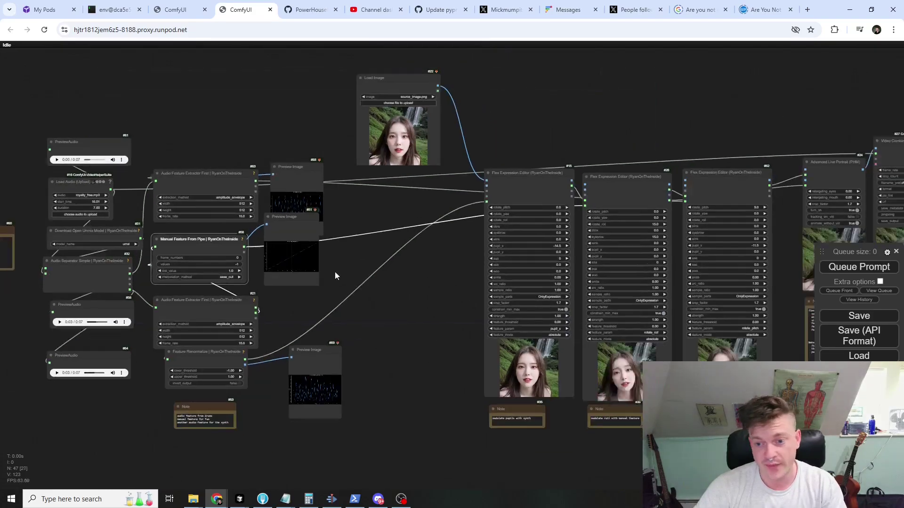
pyautogui.scroll(8, 334, 272)
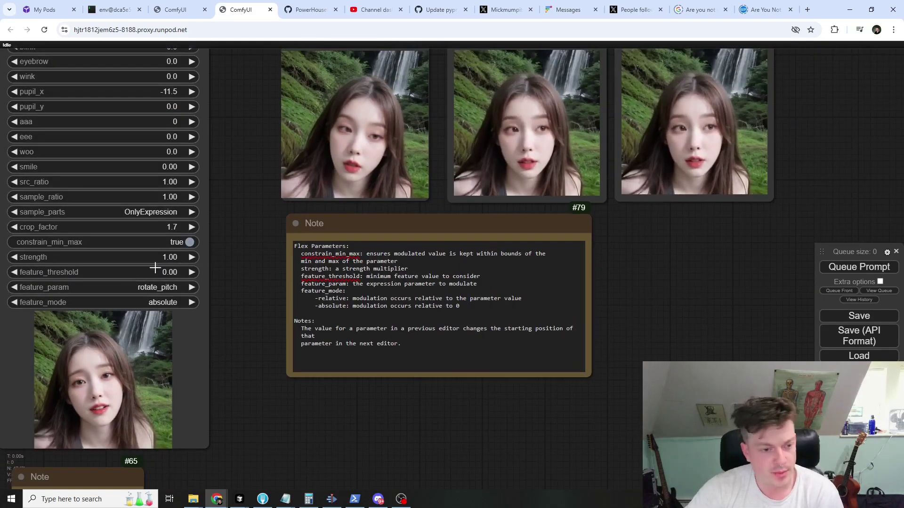
pyautogui.moveTo(138, 258)
pyautogui.mouseDown()
pyautogui.moveTo(152, 258)
pyautogui.moveTo(109, 267)
pyautogui.moveTo(195, 264)
pyautogui.moveTo(137, 263)
pyautogui.mouseUp()
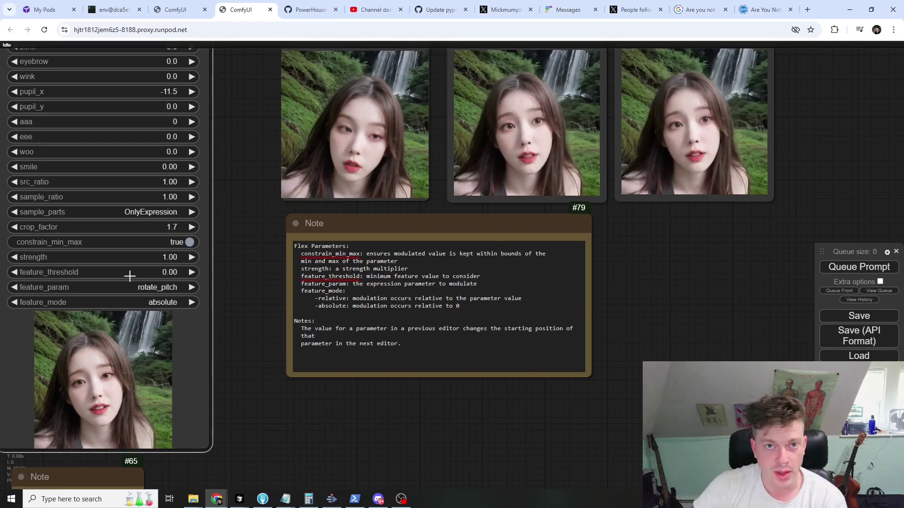
pyautogui.scroll(-9, 255, 386)
pyautogui.moveTo(277, 382); pyautogui.dragTo(598, 334)
pyautogui.moveTo(189, 312); pyautogui.dragTo(340, 476)
pyautogui.scroll(15, 323, 330)
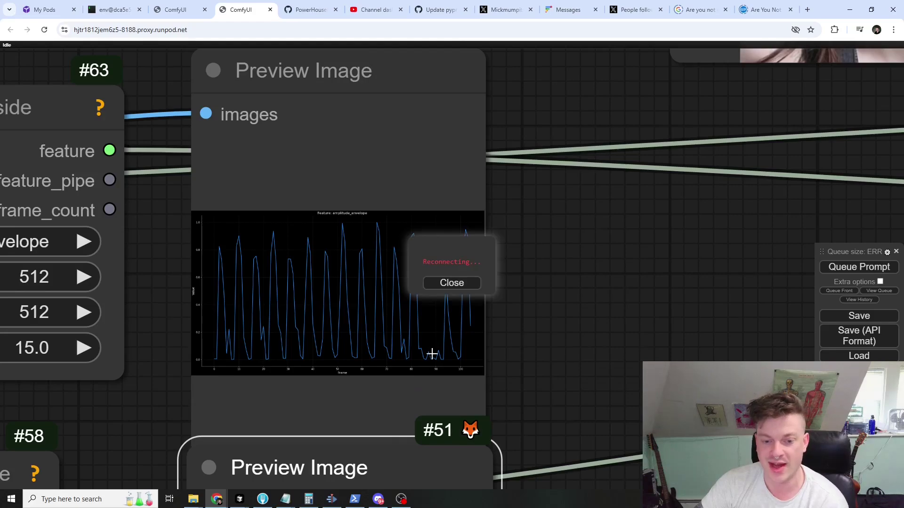
pyautogui.scroll(-10, 434, 343)
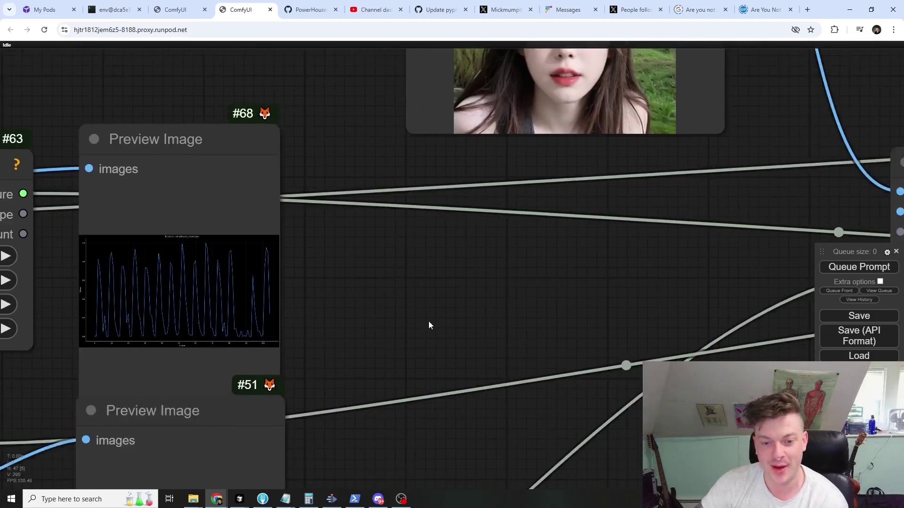
pyautogui.scroll(-3, 510, 447)
pyautogui.scroll(10, 276, 304)
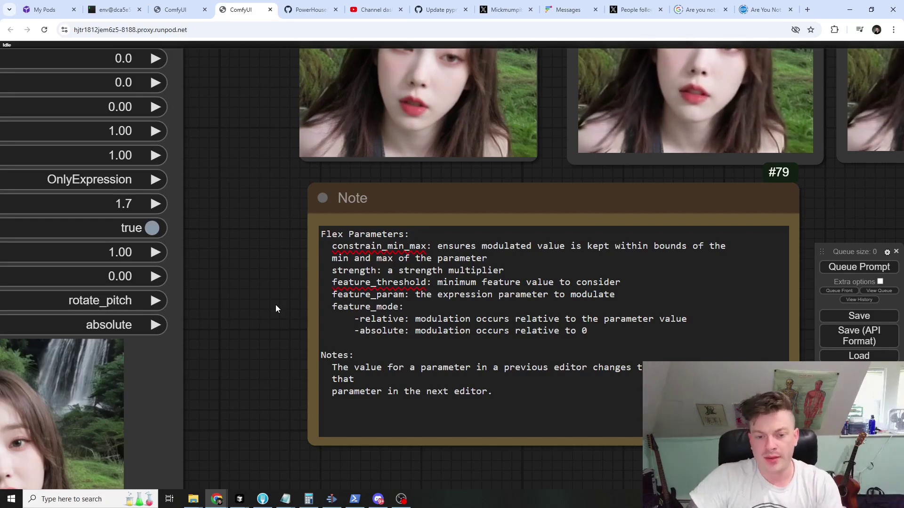
pyautogui.scroll(-1, 262, 328)
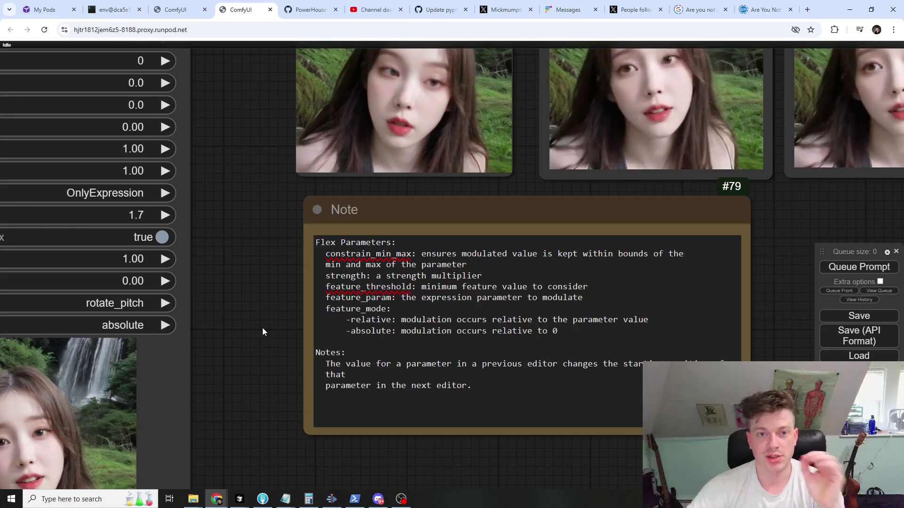
pyautogui.scroll(-8, 282, 369)
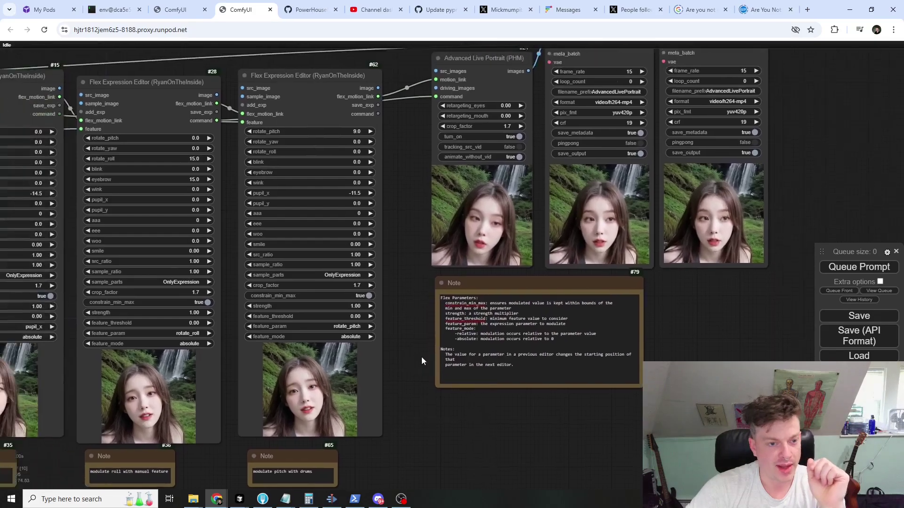
pyautogui.moveTo(422, 357); pyautogui.dragTo(558, 382)
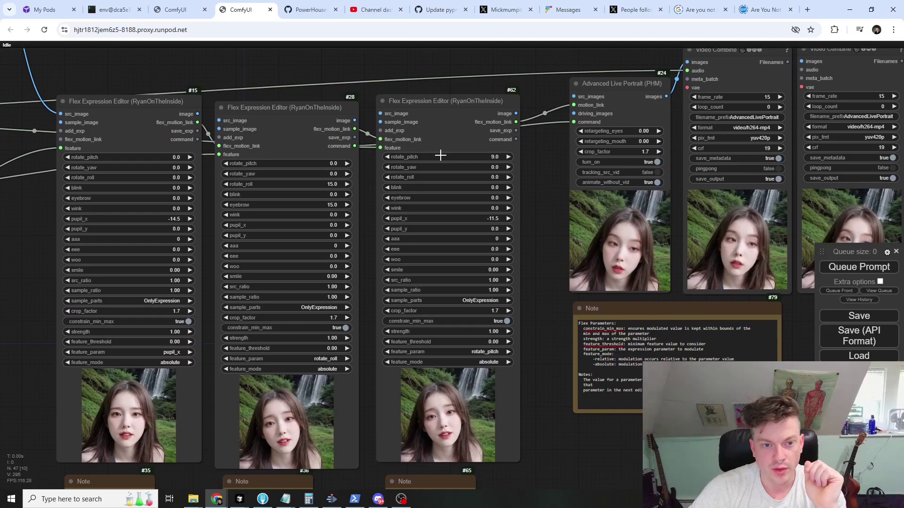
# Step: Raise rotate_pitch to 15.0 on the roll-modulating Flex Expression Editor #28
pyautogui.moveTo(541, 329); pyautogui.dragTo(434, 326)
pyautogui.moveTo(142, 160); pyautogui.dragTo(149, 156)
pyautogui.moveTo(168, 118); pyautogui.dragTo(167, 119)
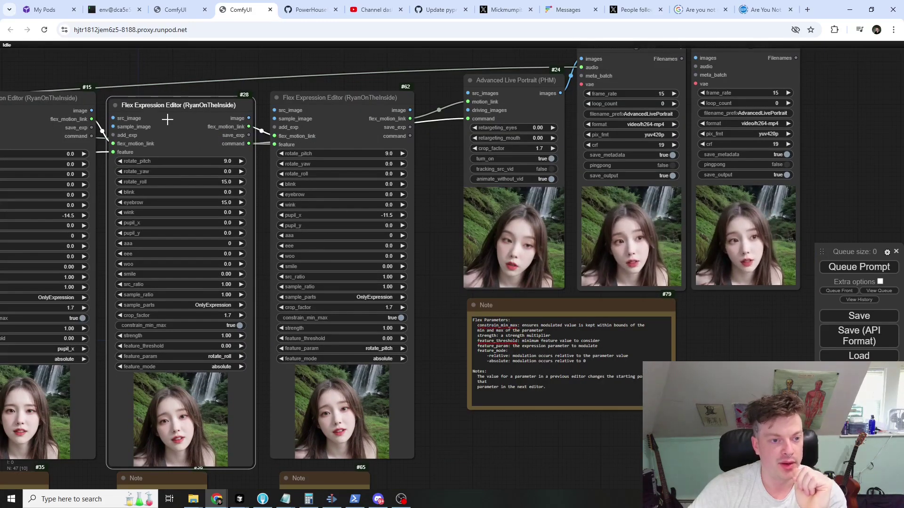
pyautogui.moveTo(163, 161); pyautogui.dragTo(177, 157)
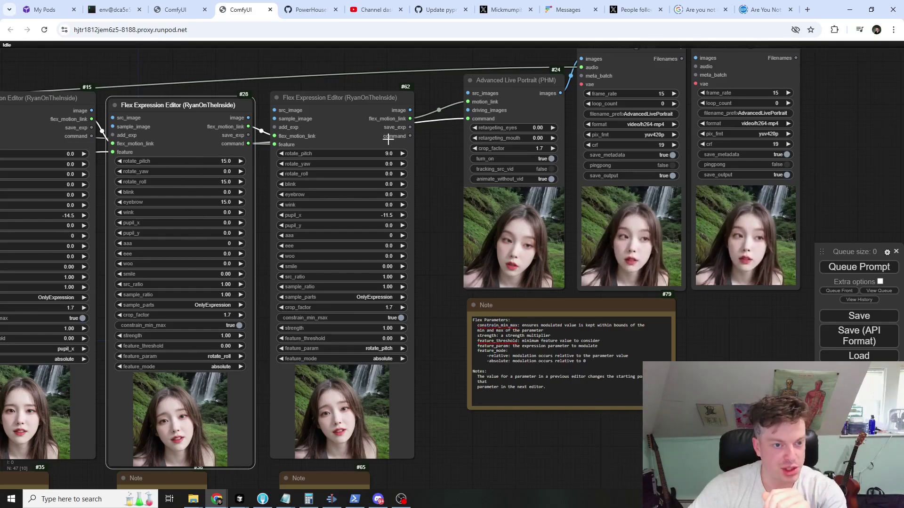
# Step: Queue the workflow with Ctrl+Enter and watch Advanced Live Portrait render the video
pyautogui.hotkey('ctrl', 'Return')
pyautogui.scroll(-3, 607, 353)
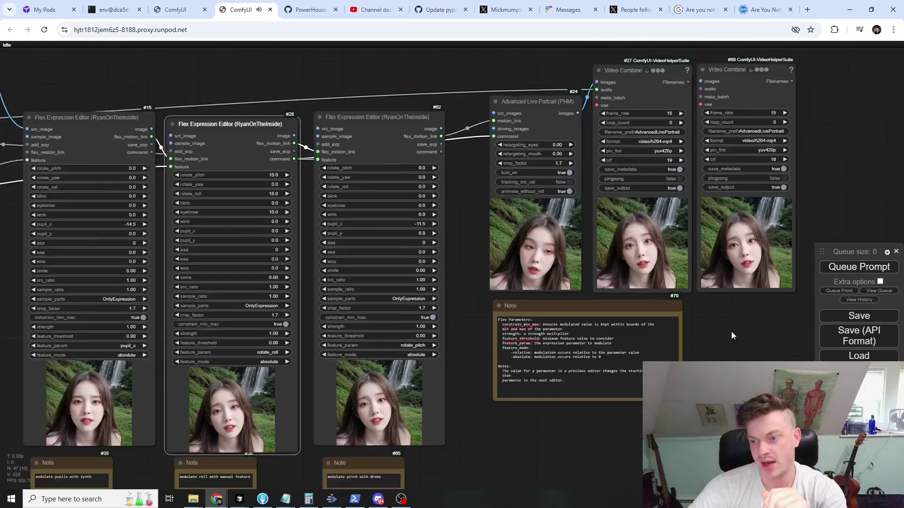
pyautogui.scroll(5, 397, 305)
pyautogui.scroll(1, 398, 304)
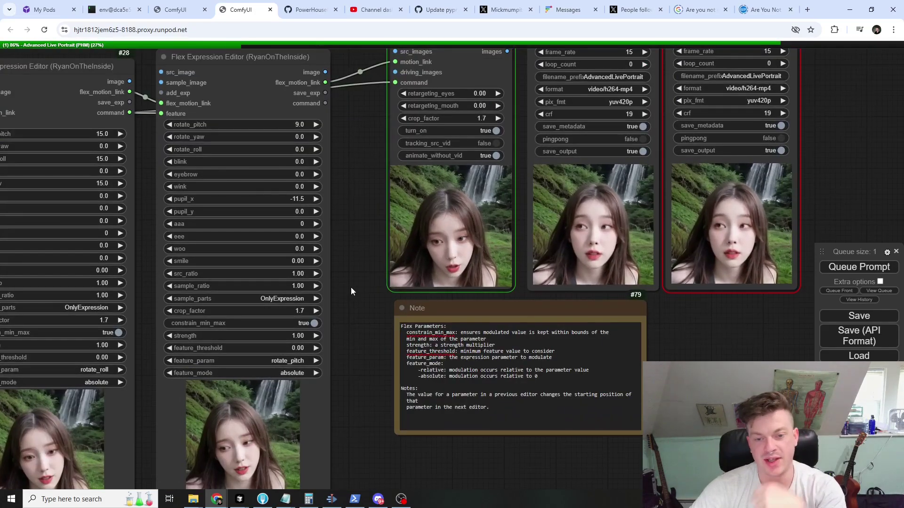
pyautogui.scroll(-2, 351, 287)
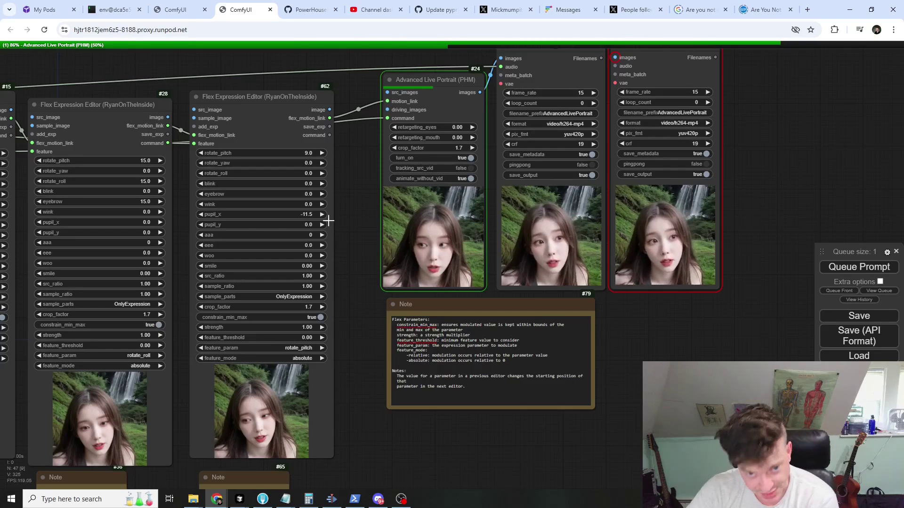
pyautogui.moveTo(341, 227); pyautogui.dragTo(348, 276)
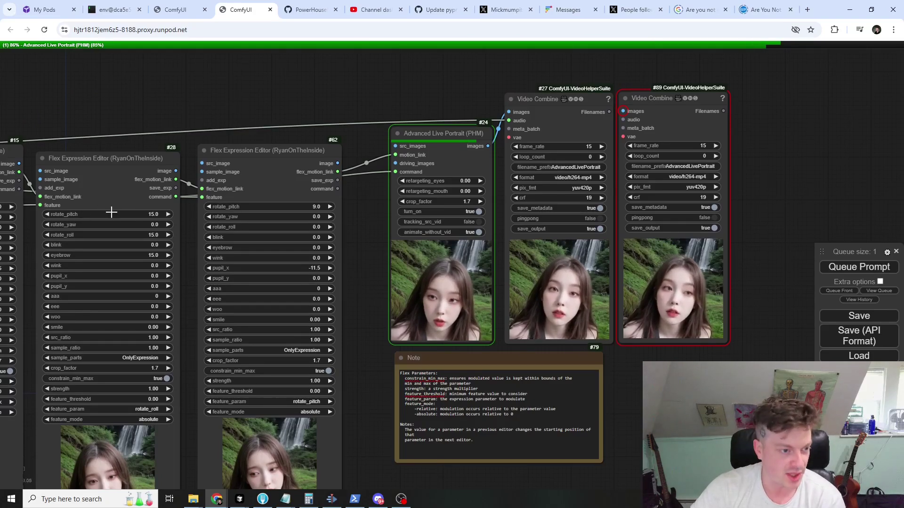
pyautogui.scroll(-2, 389, 368)
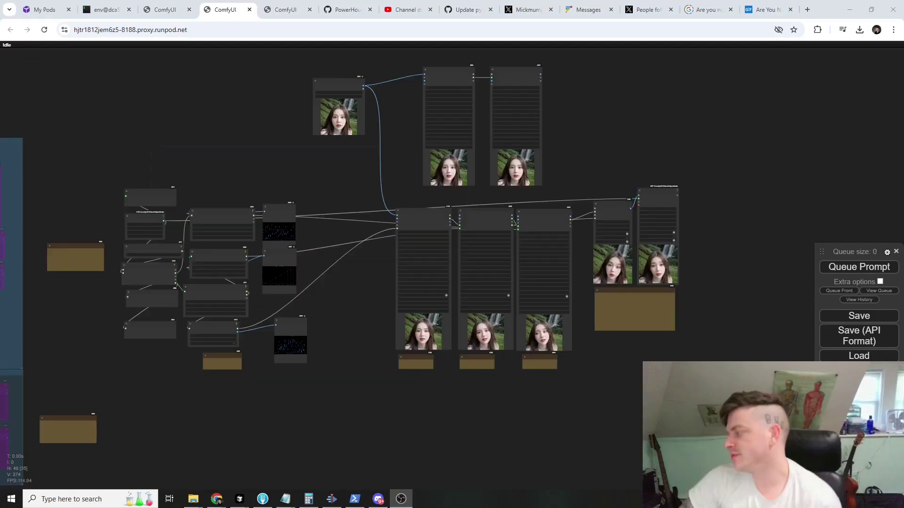